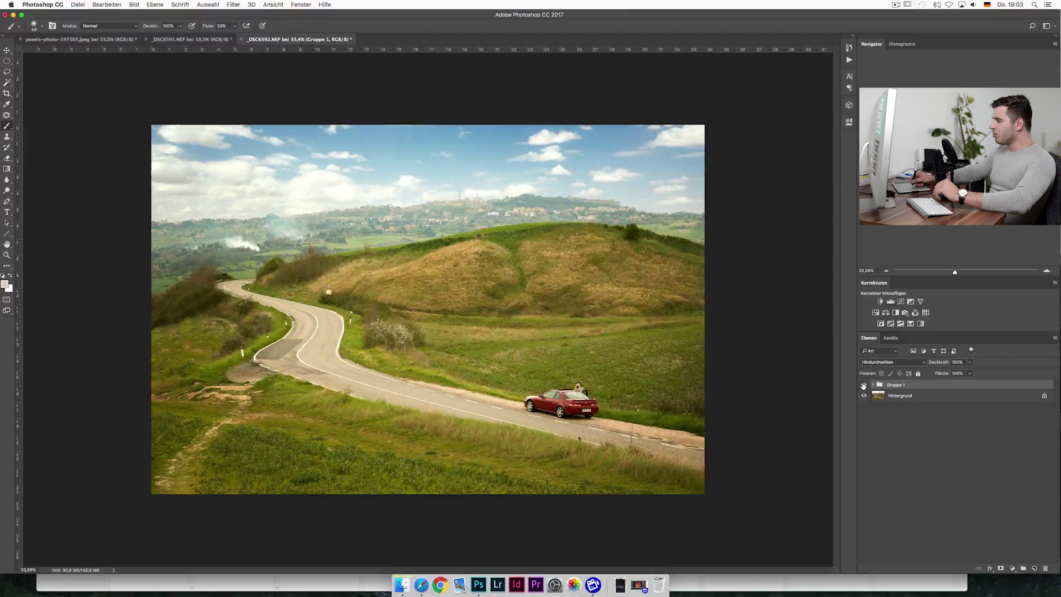
Step: Toggle Gruppe 1's visibility to compare the sky edit with the original, leaving it hidden
left_click(864, 385)
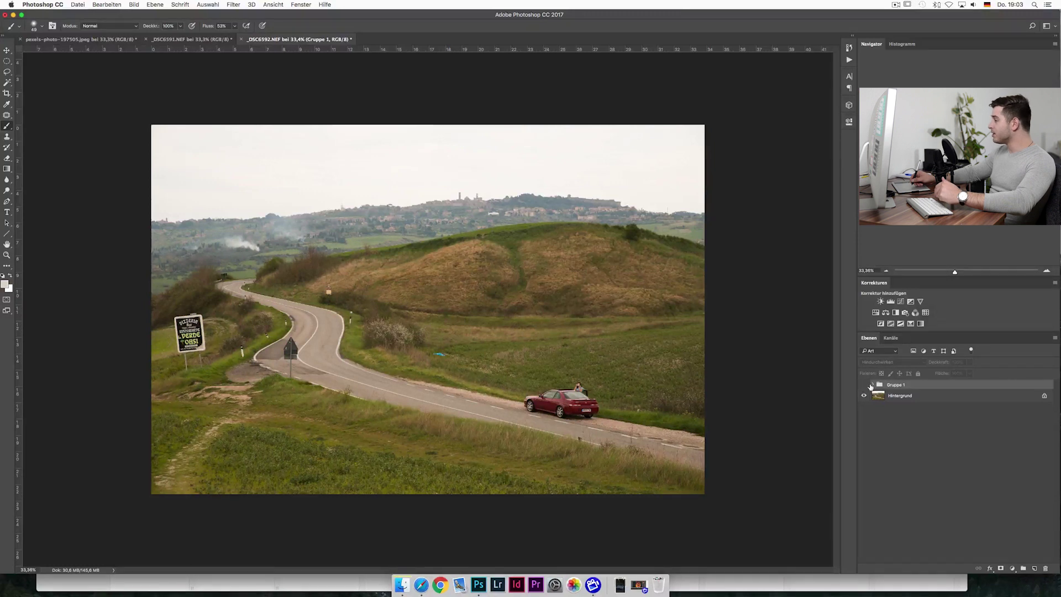
left_click(865, 385)
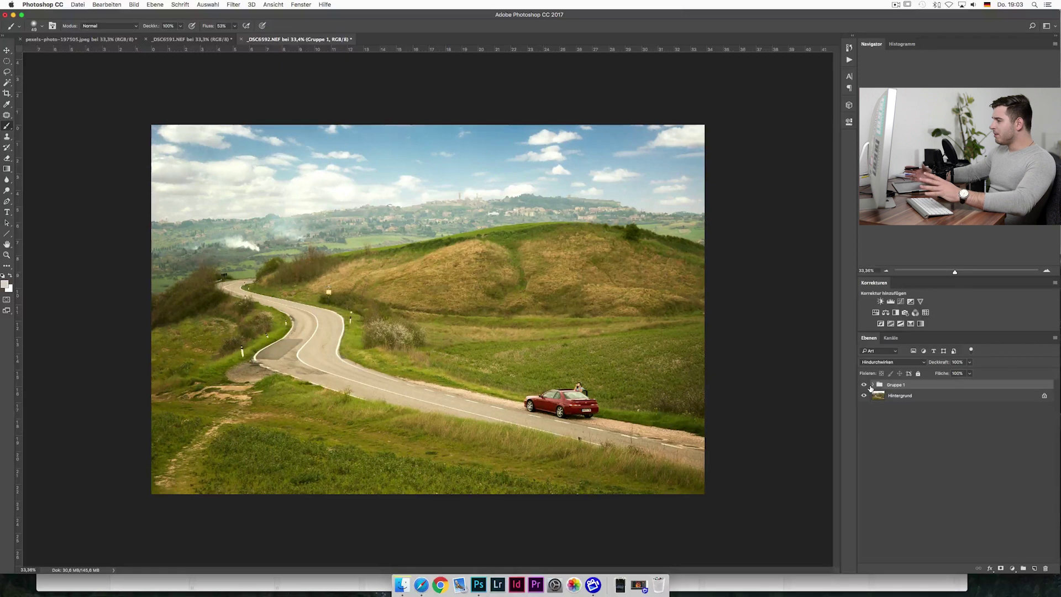
left_click(863, 385)
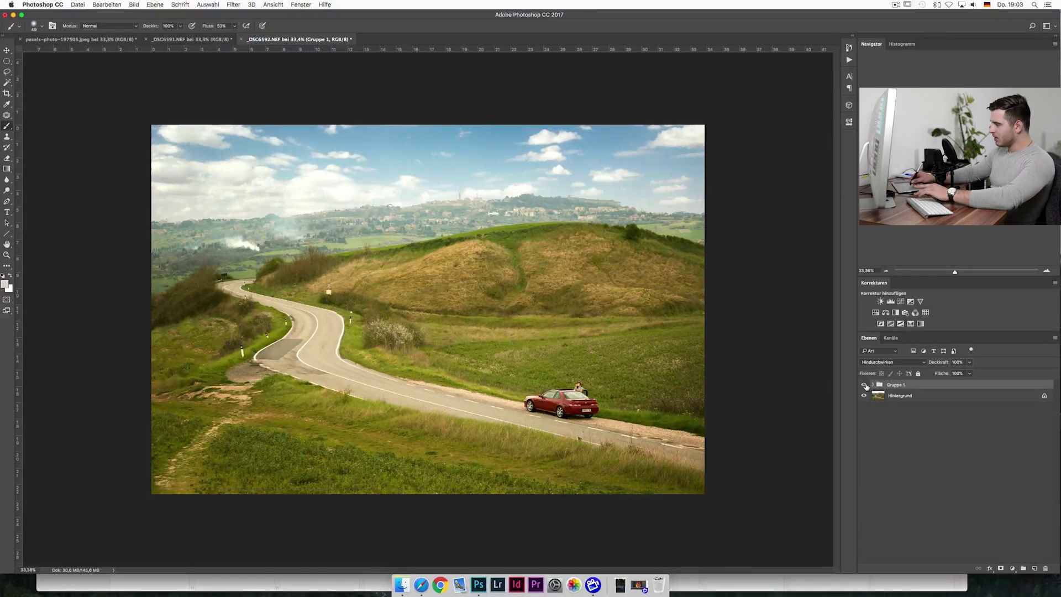
left_click(865, 385)
Step: Add empty layer Ebene 3 above Hintergrund and pick the Clone Stamp tool
left_click(901, 395)
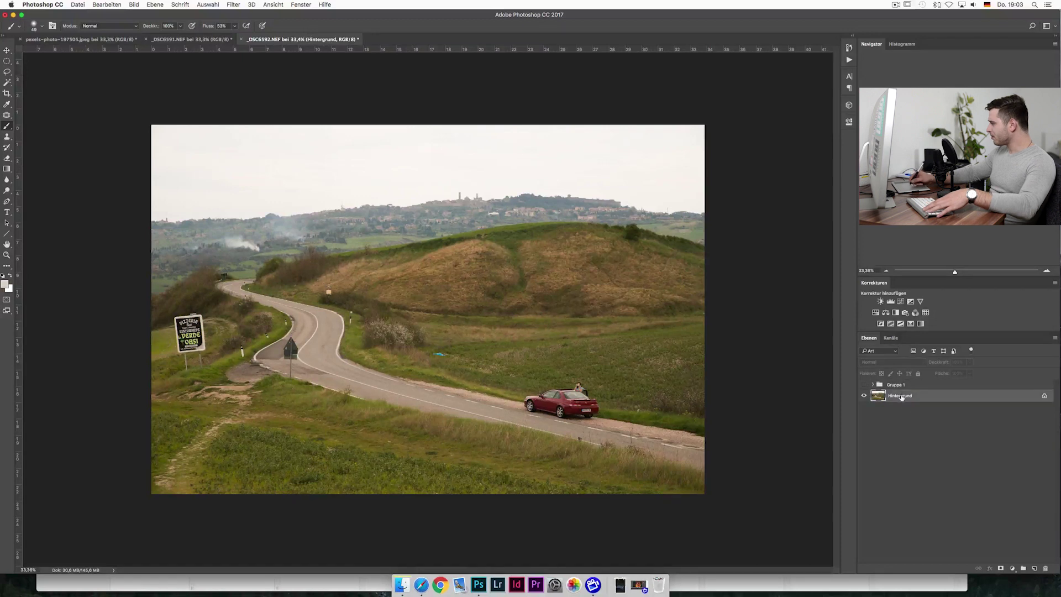
left_click(1035, 568)
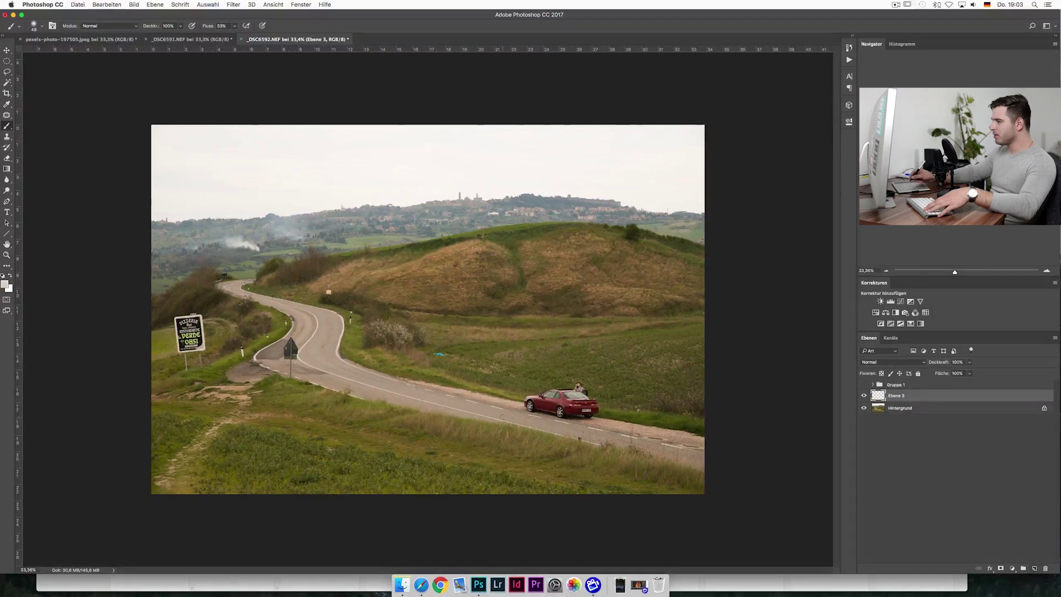
left_click(6, 138)
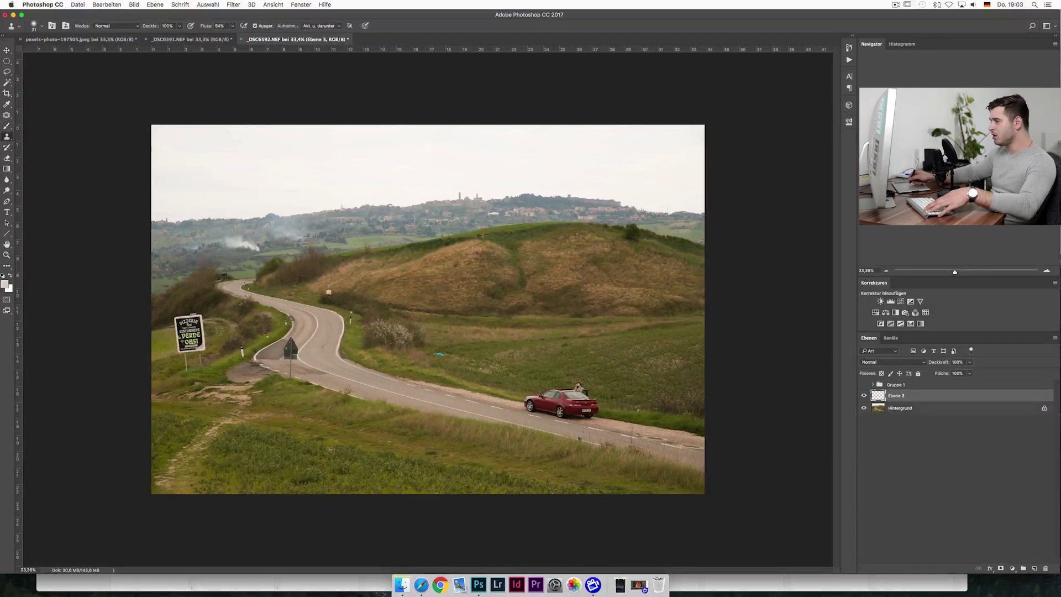
scroll(442, 371, "up", 5)
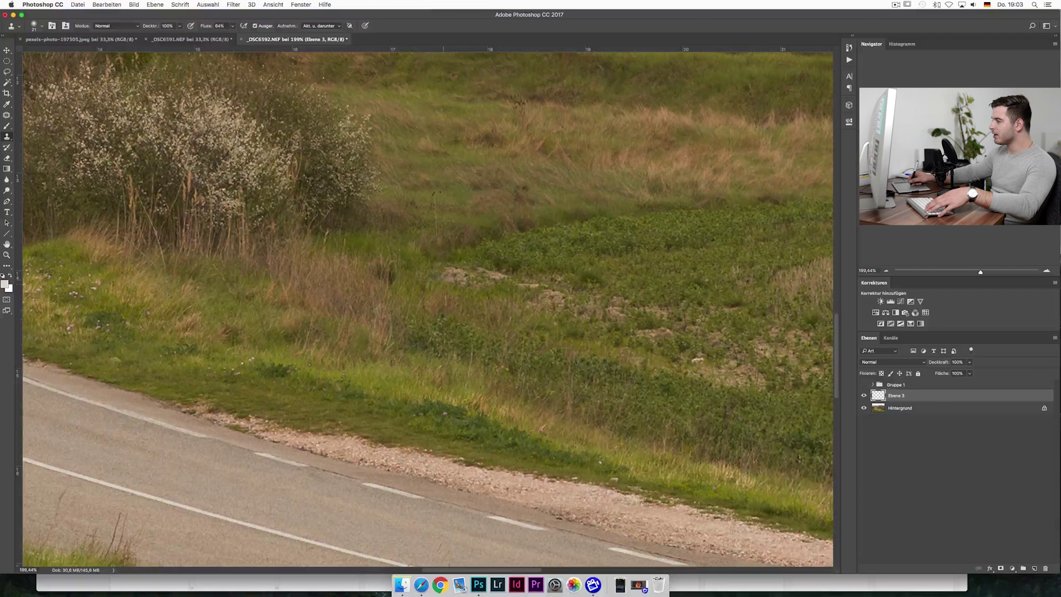
scroll(495, 298, "down", 2)
scroll(442, 277, "down", 2)
scroll(387, 259, "down", 2)
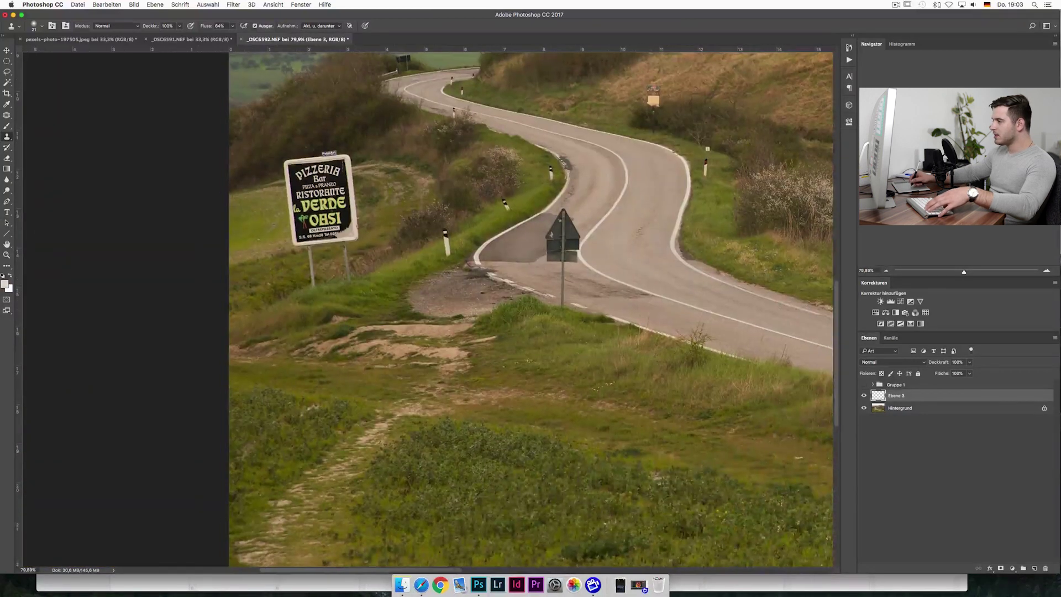
Step: Lasso around the pizzeria sign and duplicate the Hintergrund layer
key("l")
left_click_drag(283, 153, 315, 316)
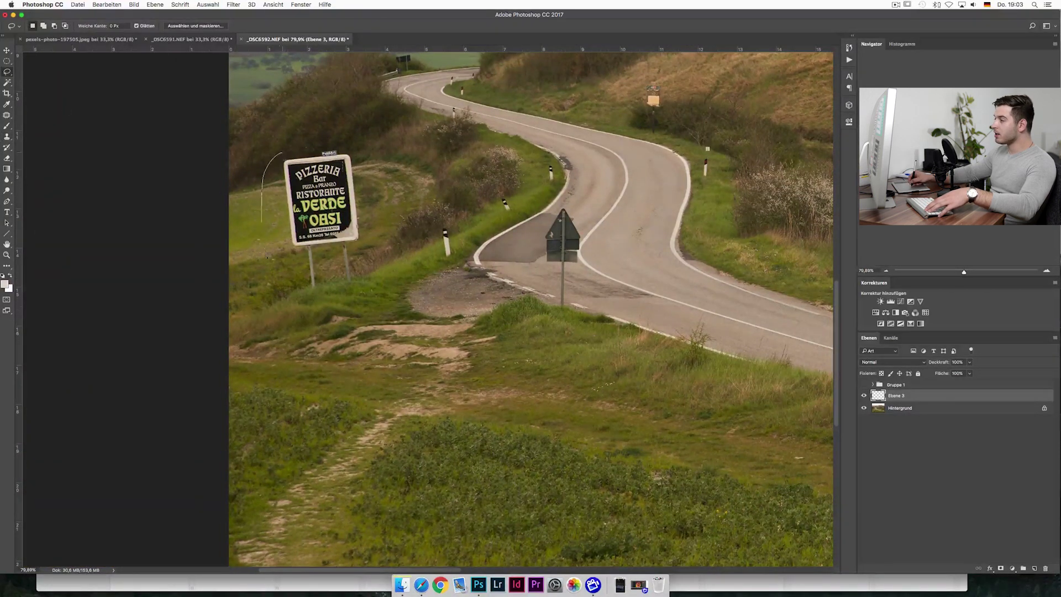
left_click_drag(369, 155, 285, 152)
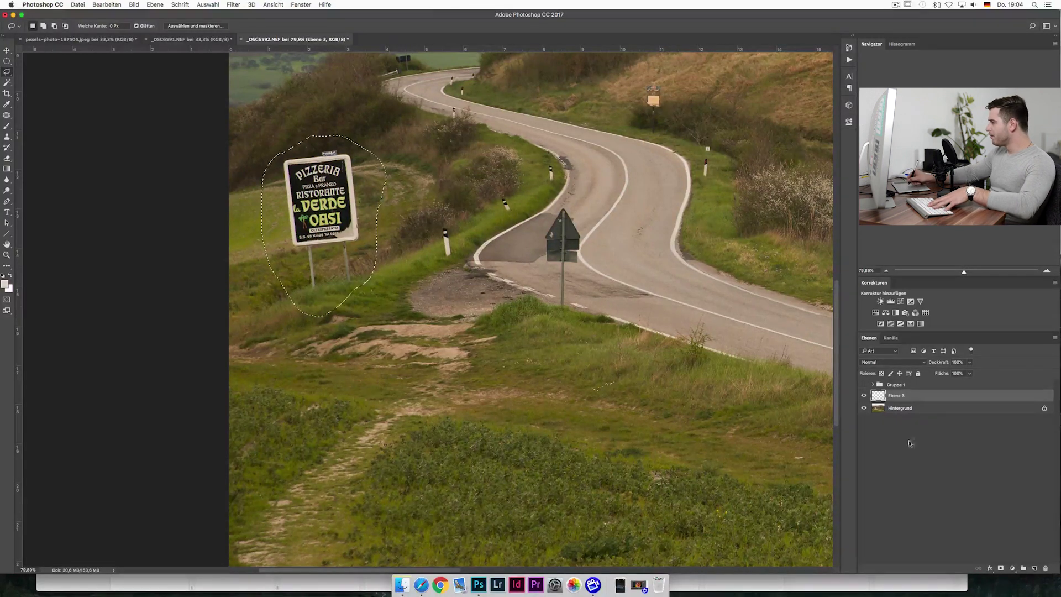
left_click_drag(879, 408, 1032, 570)
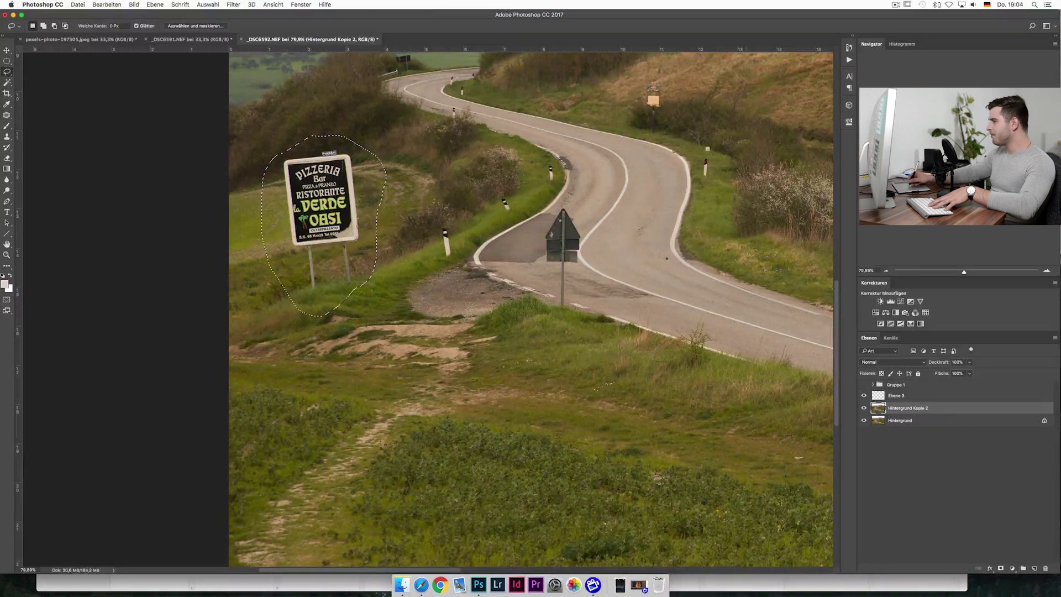
Step: Fill the lassoed pizzeria sign with Inhaltsbasiert content-aware fill, then deselect
left_click(110, 3)
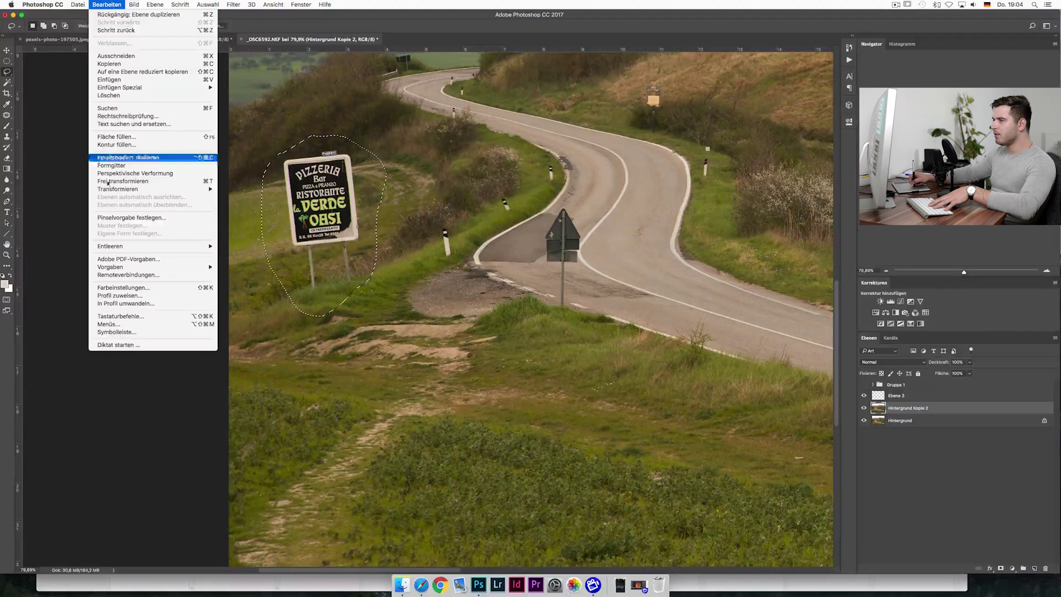
left_click(117, 136)
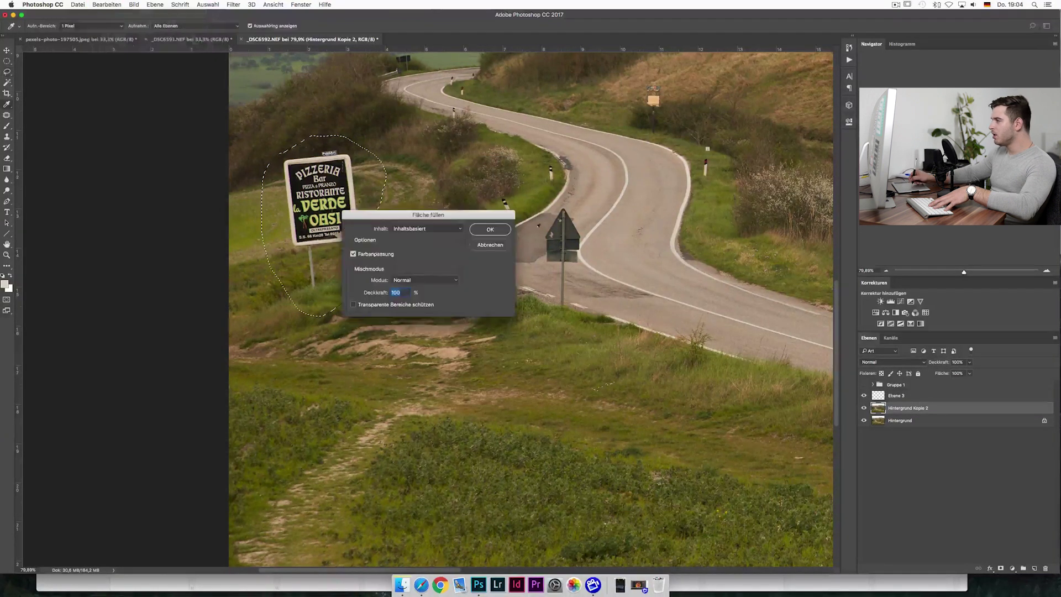
left_click(427, 228)
left_click(429, 228)
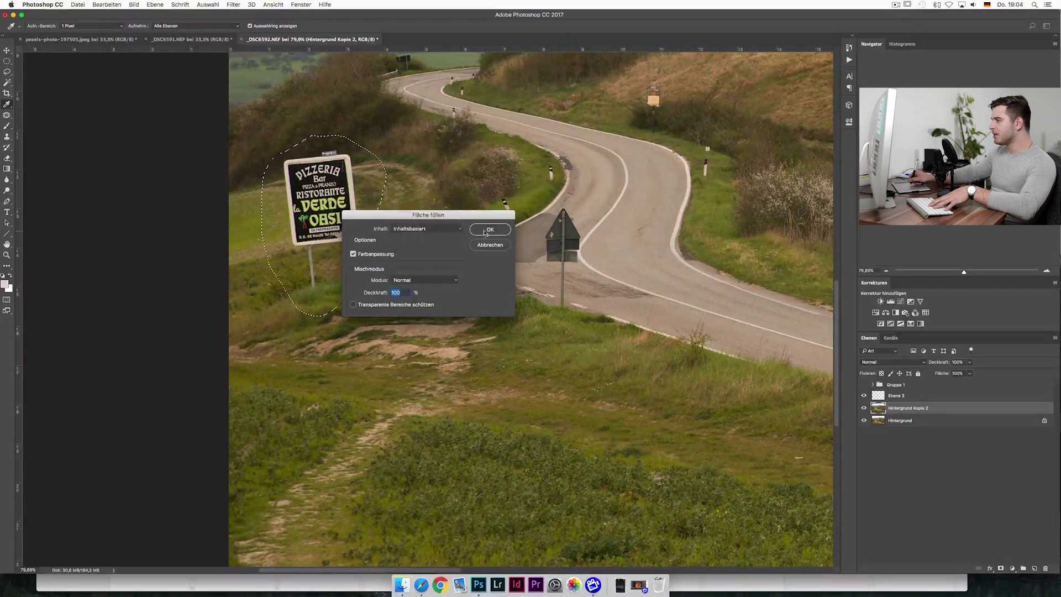
left_click(497, 228)
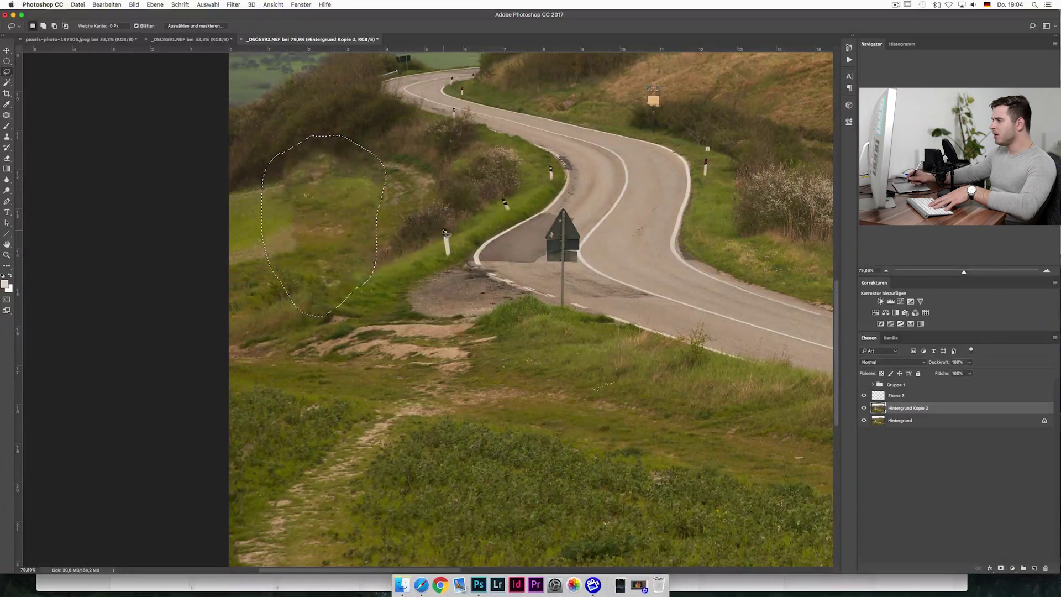
key("ctrl+d")
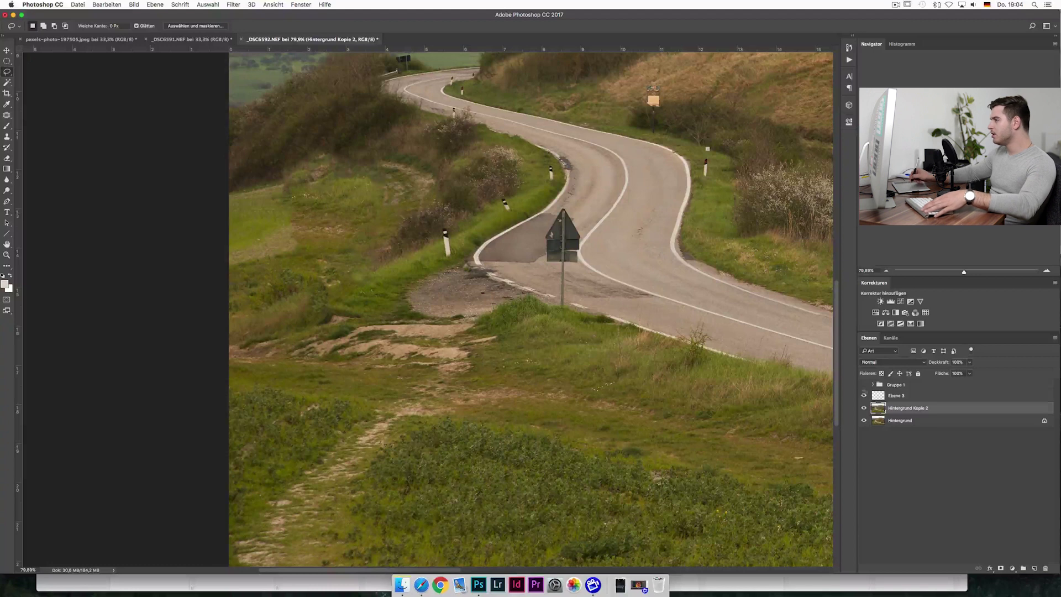
Step: Toggle Hintergrund Kopie 2's visibility to compare the retouch with the original
left_click(864, 408)
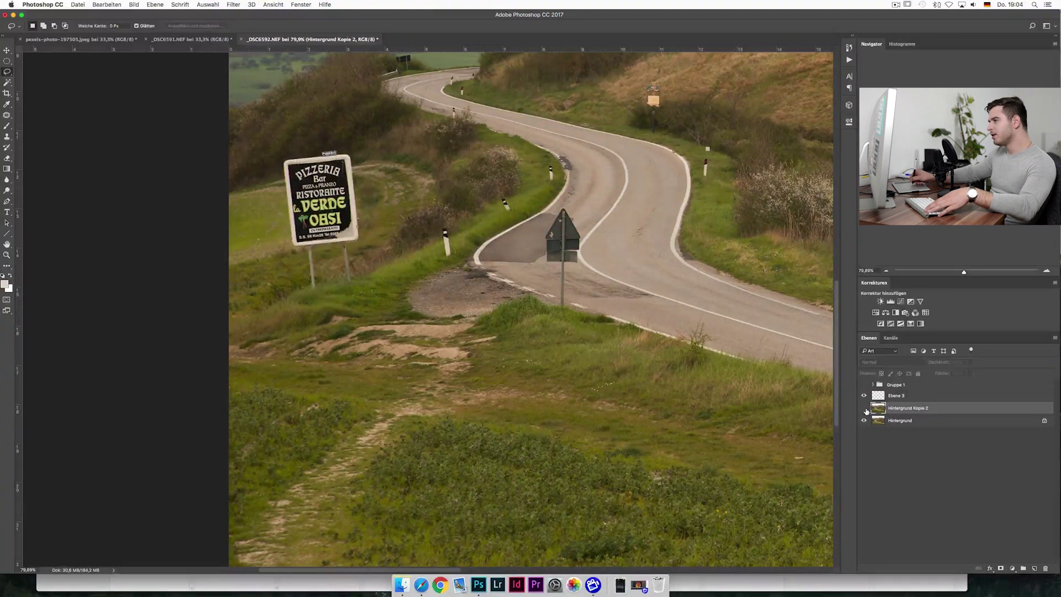
left_click(864, 408)
left_click(868, 411)
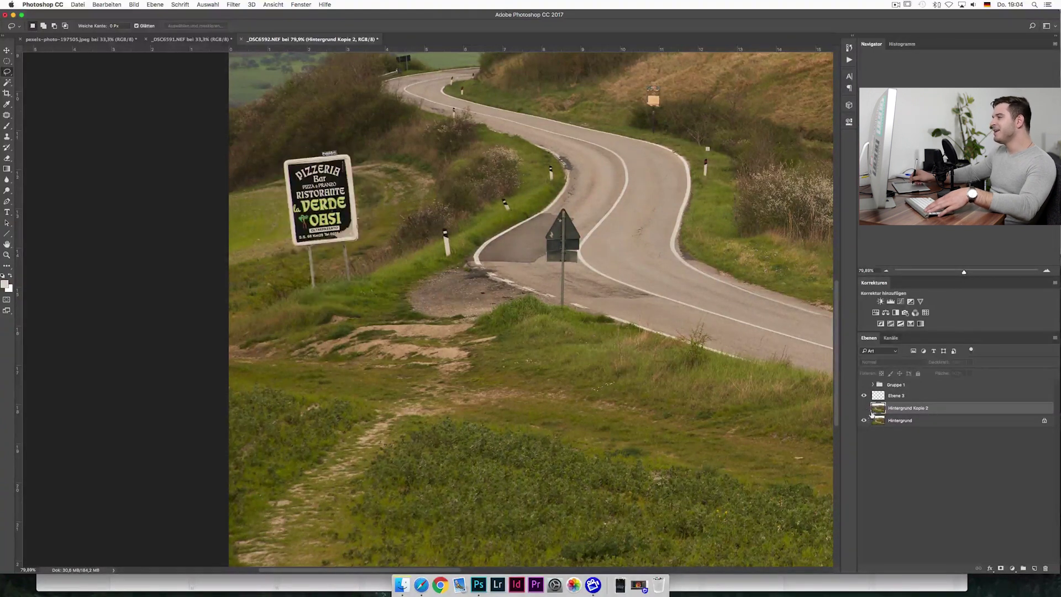
left_click(867, 408)
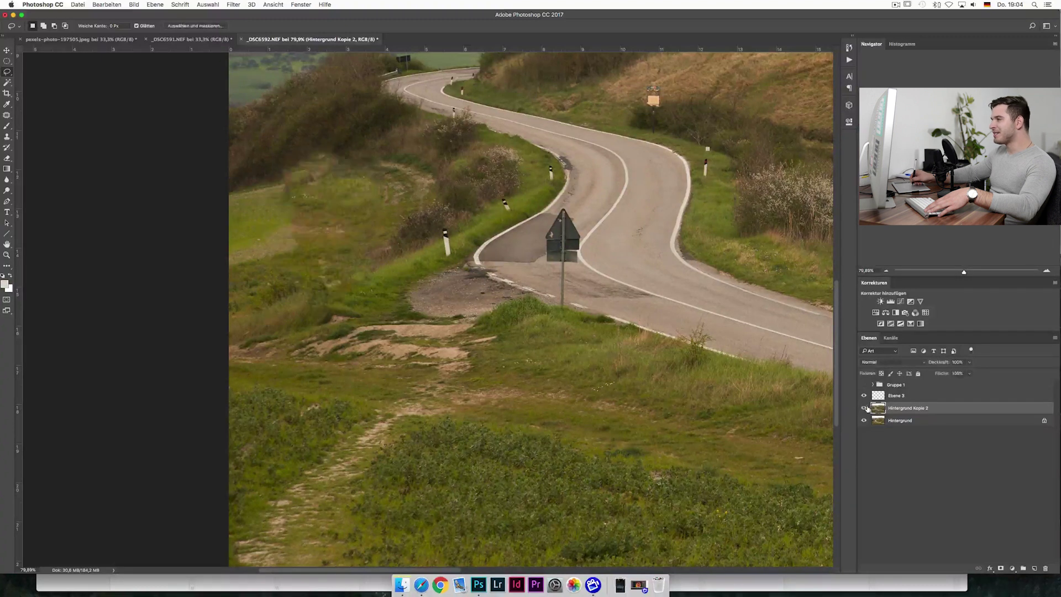
left_click(867, 408)
left_click(866, 408)
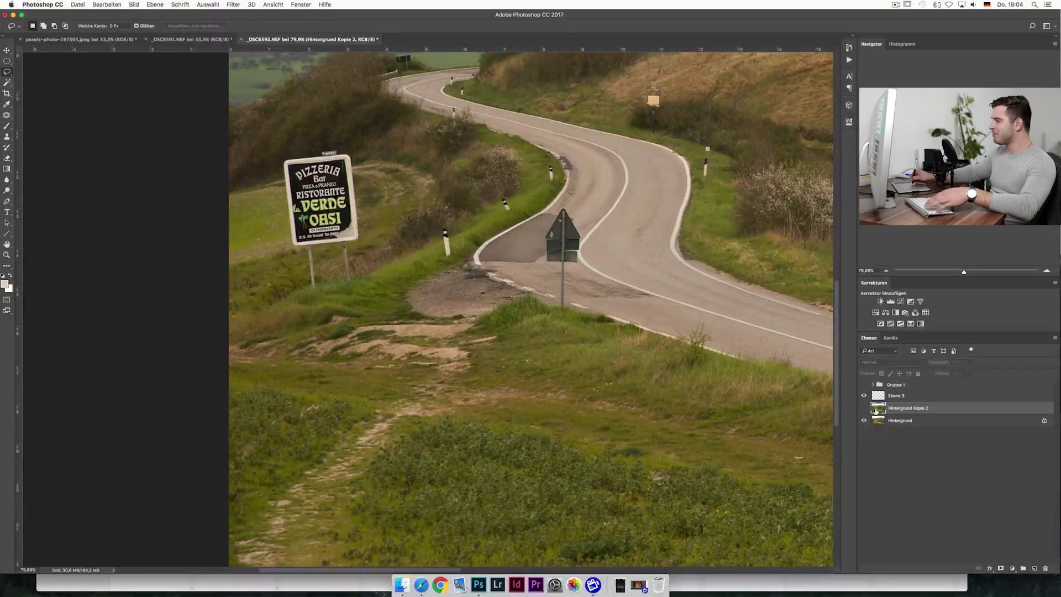
left_click(867, 410)
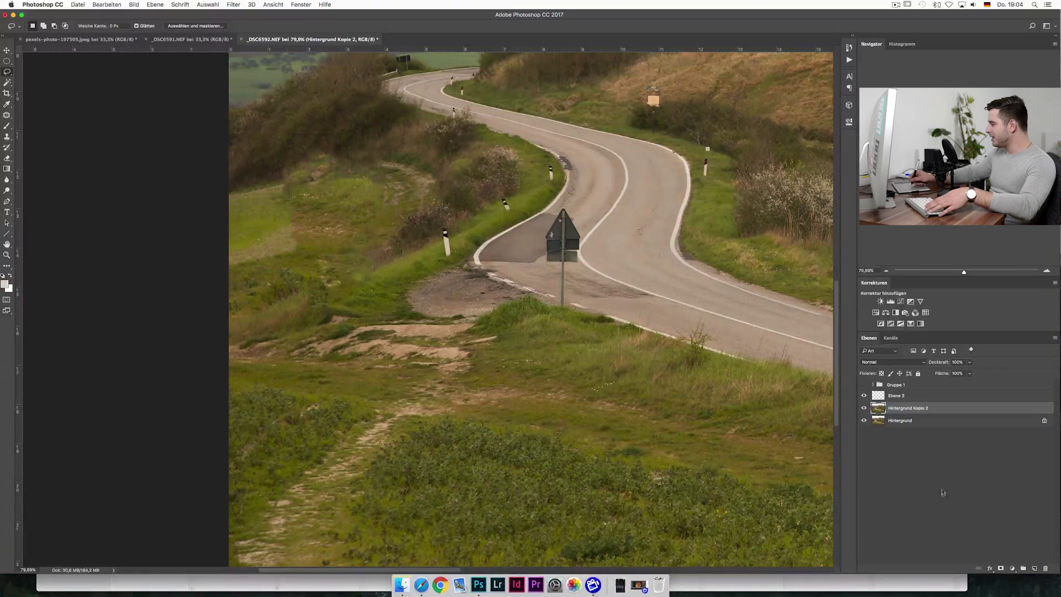
Step: Add a black layer mask and brush at 100% flow over the sign and small white post
left_click(1001, 570, "alt")
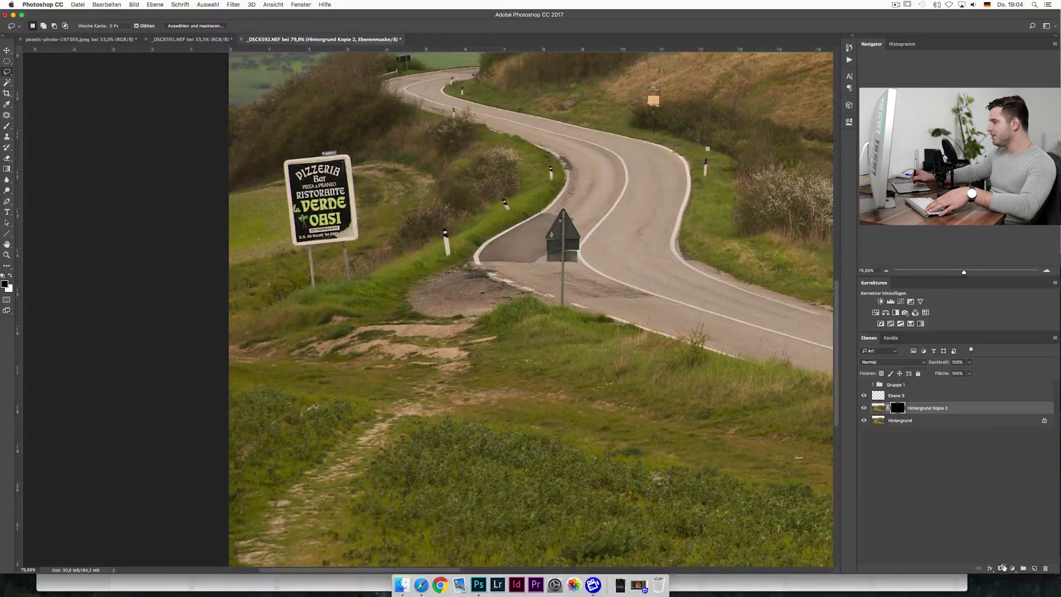
key("b")
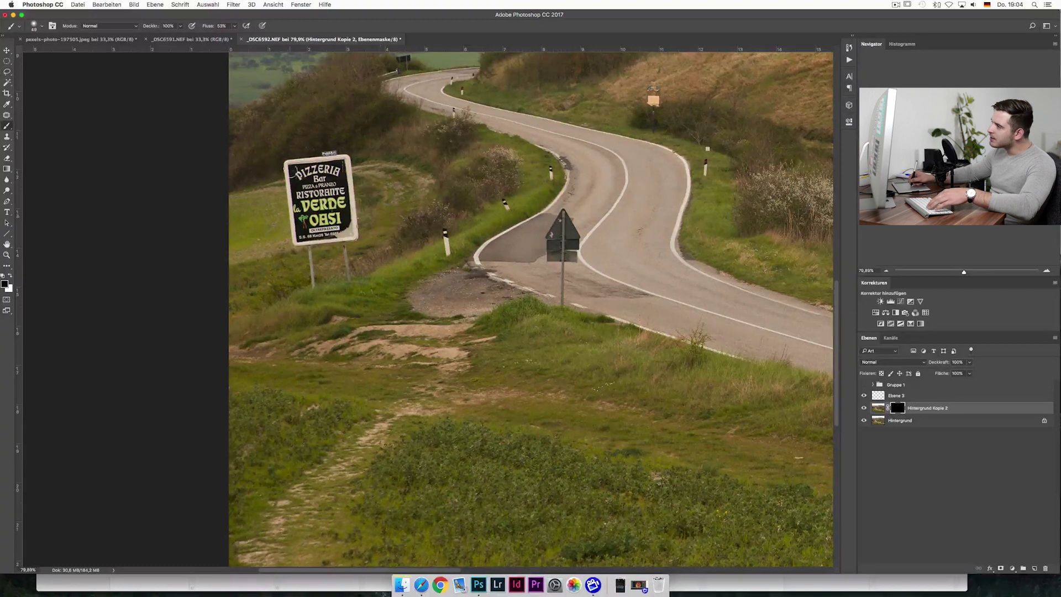
key("x")
key("shift+0")
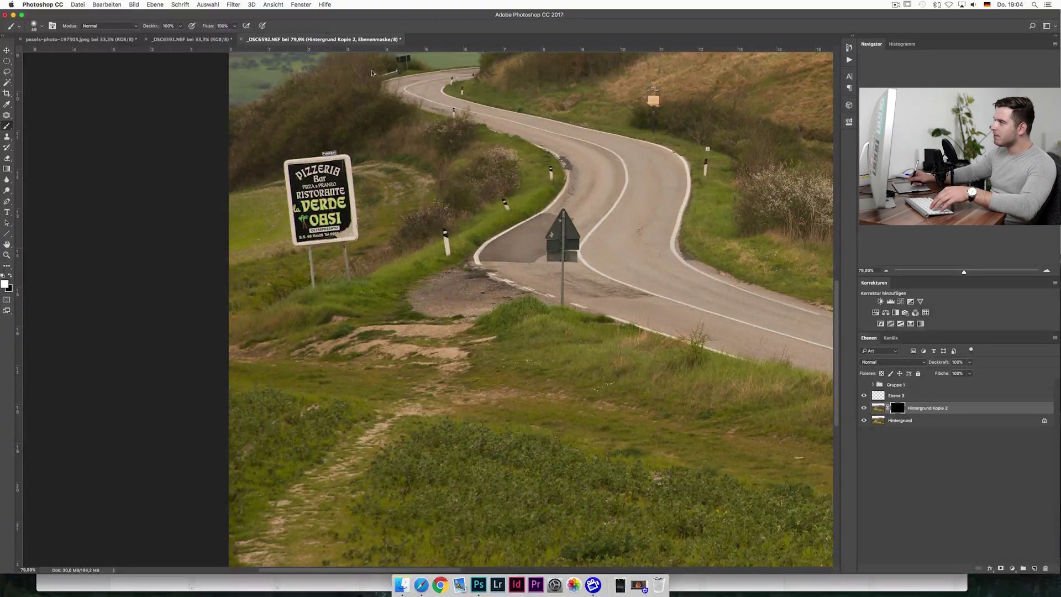
mouse_move(293, 172)
left_mouse_down()
mouse_move(348, 174)
mouse_move(352, 232)
mouse_move(310, 241)
mouse_move(290, 188)
mouse_move(290, 232)
mouse_move(315, 166)
mouse_move(304, 230)
mouse_move(339, 223)
mouse_move(340, 187)
left_mouse_up()
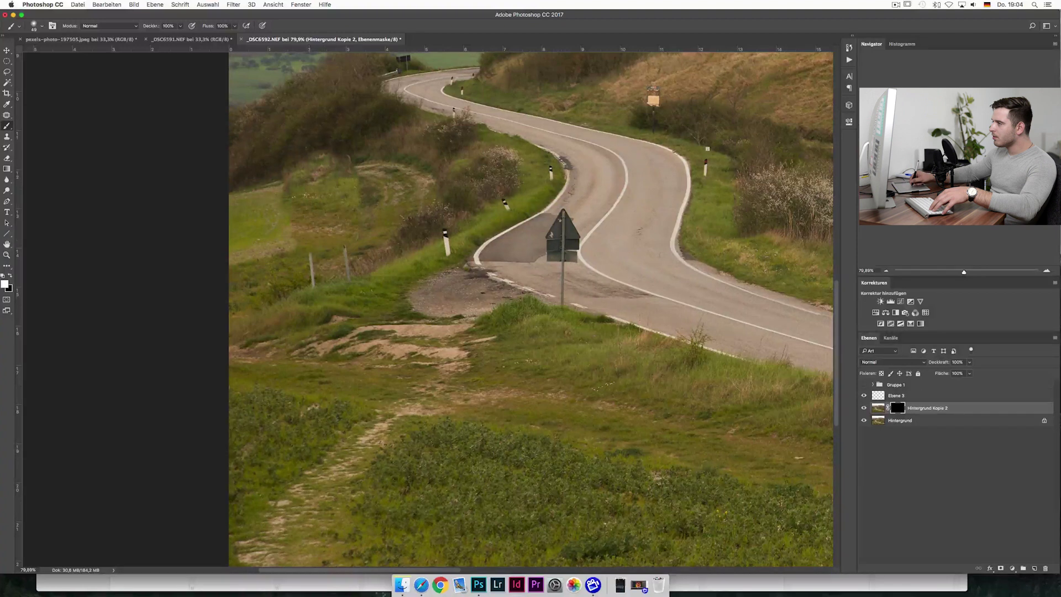
left_click_drag(313, 272, 313, 292)
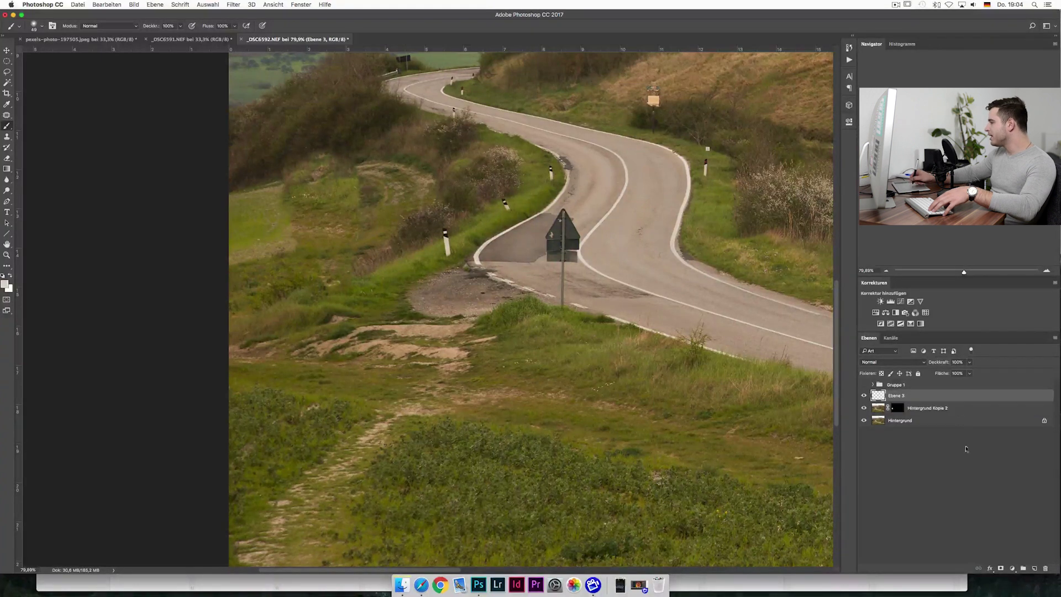
Step: Add empty layer Ebene 4 and set the Clone Stamp to 100% flow with a soft 161 px brush
left_click(1035, 569)
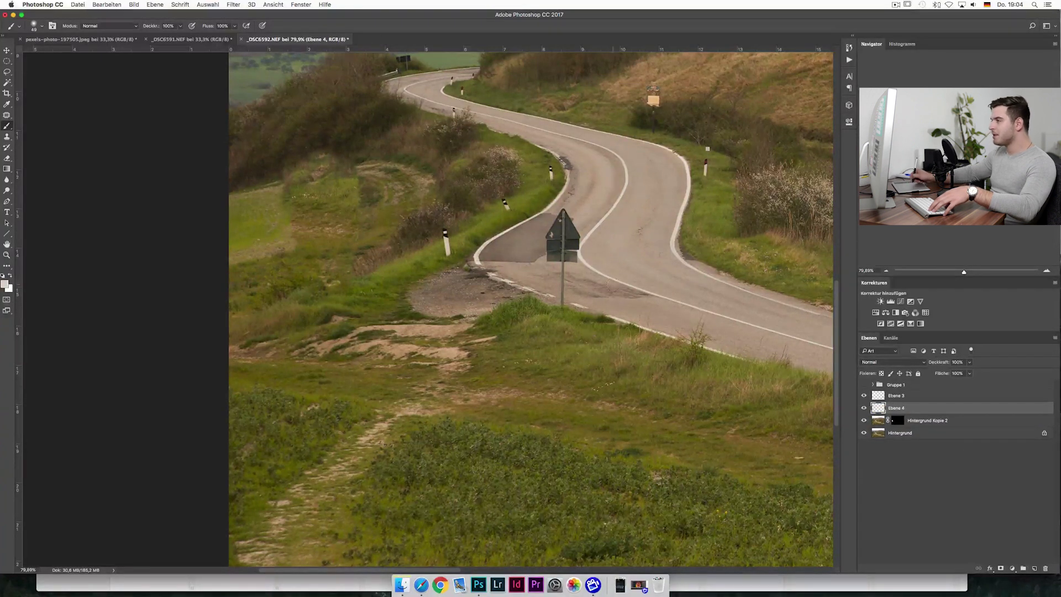
left_click(7, 137)
left_click_drag(208, 31, 230, 31)
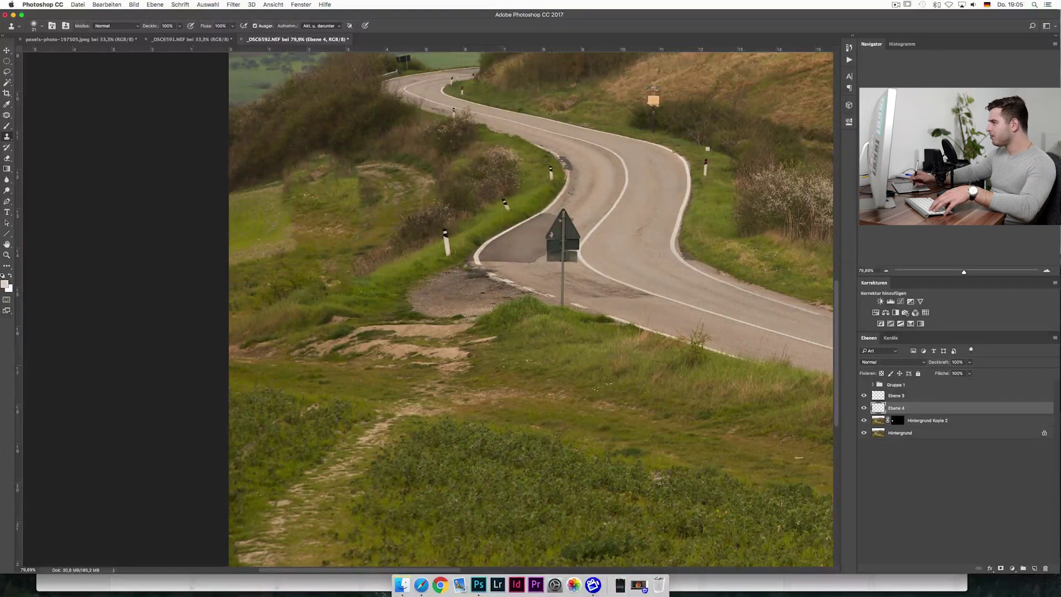
right_click(396, 231)
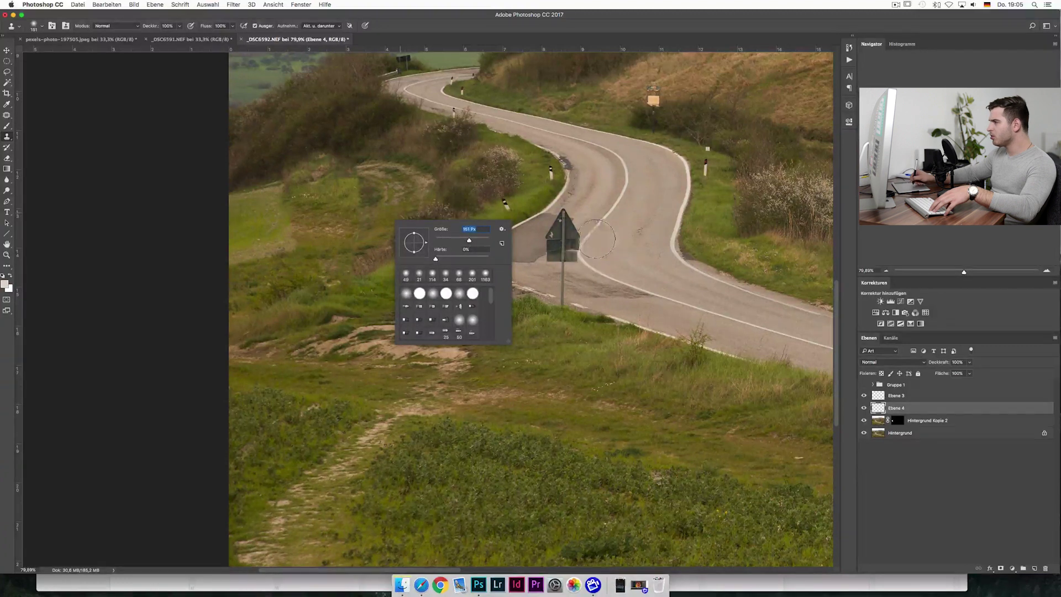
left_click(867, 412)
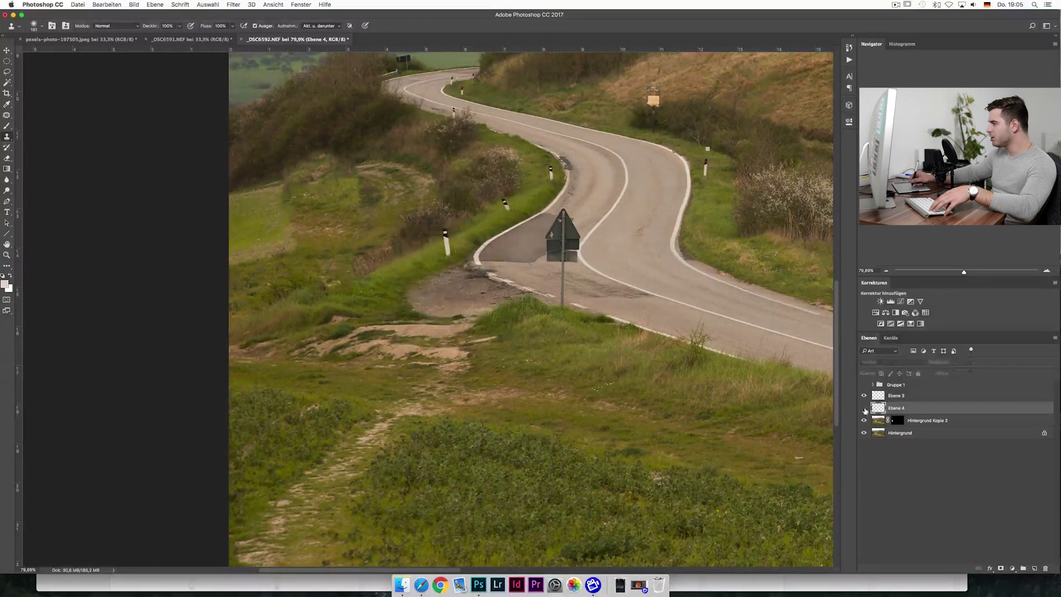
left_click(865, 408, "alt")
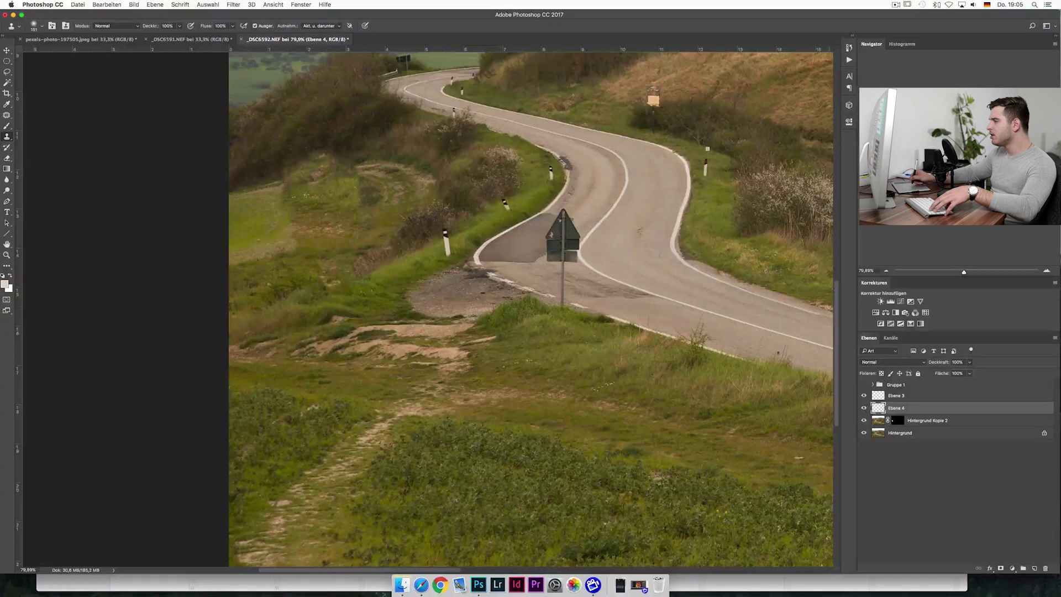
right_click(387, 150)
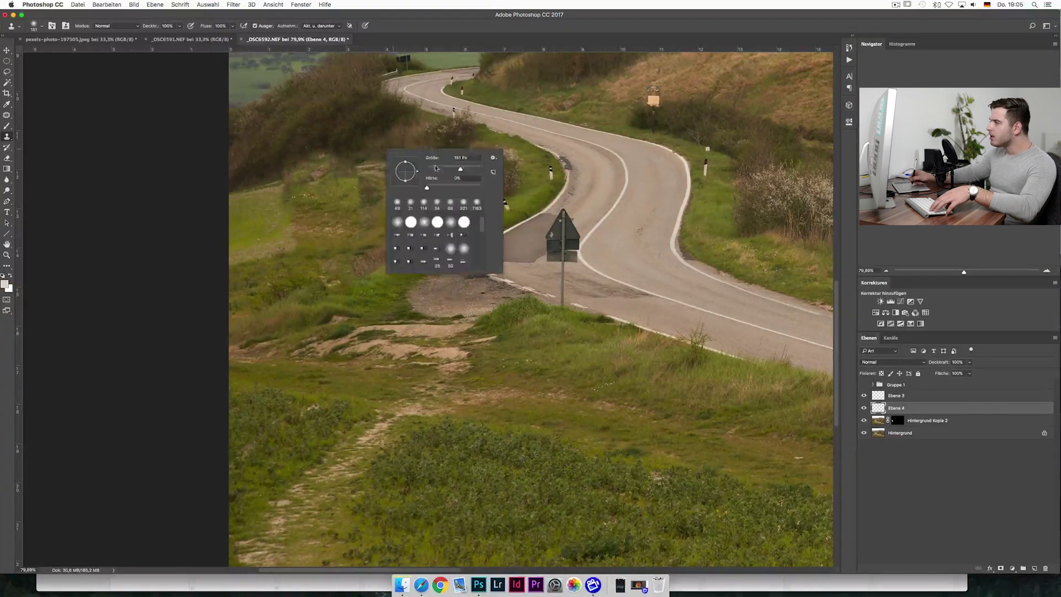
left_click_drag(450, 171, 451, 169)
Step: Clone sampled grass over the left hillside slope on Ebene 4
left_click(250, 187)
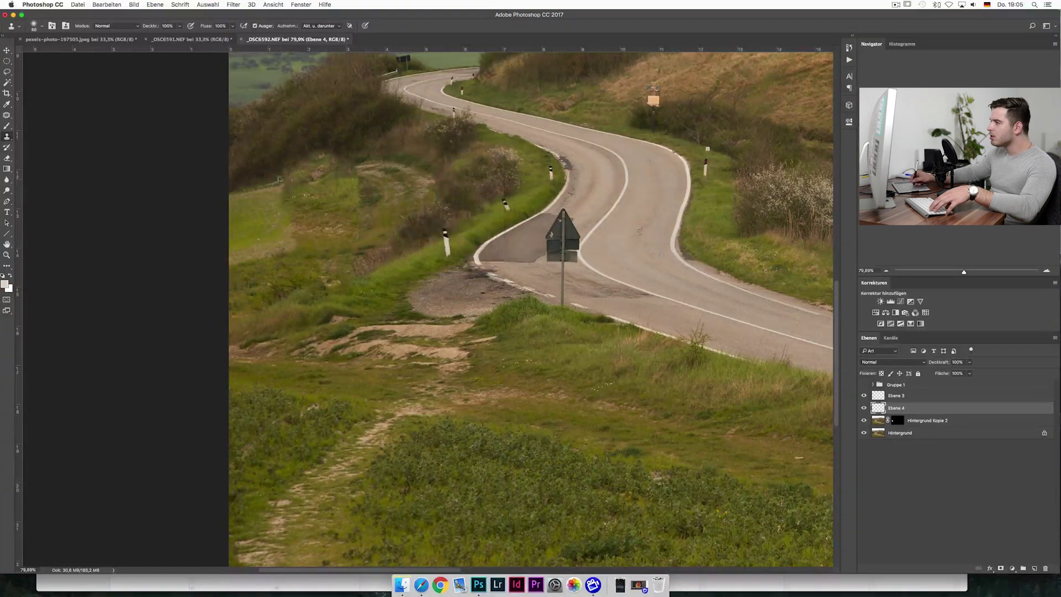
left_click_drag(293, 168, 303, 157)
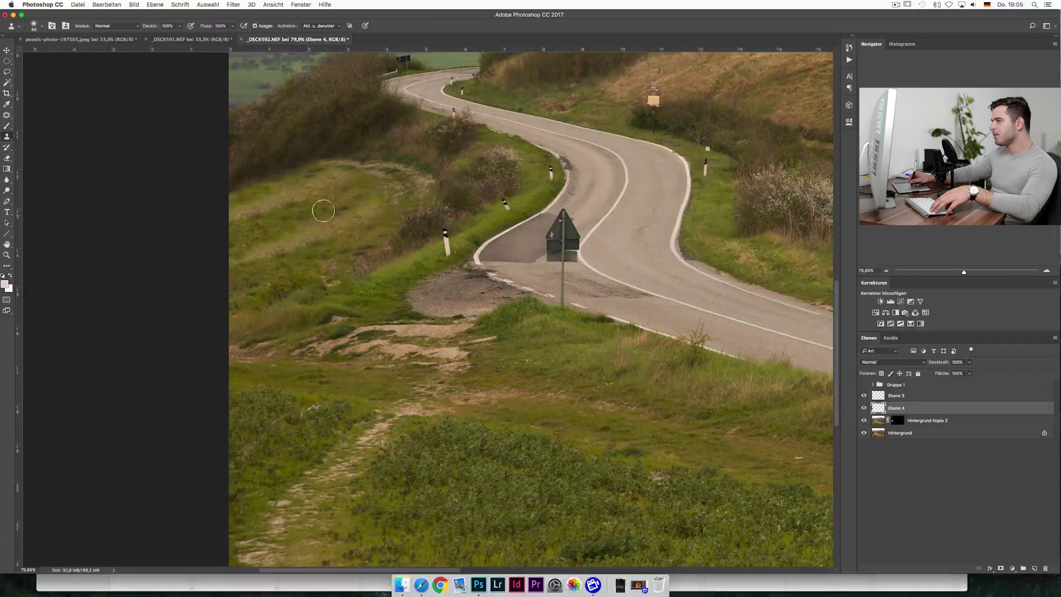
left_click_drag(315, 232, 331, 185)
left_click(318, 227, "alt")
left_click_drag(303, 221, 287, 219)
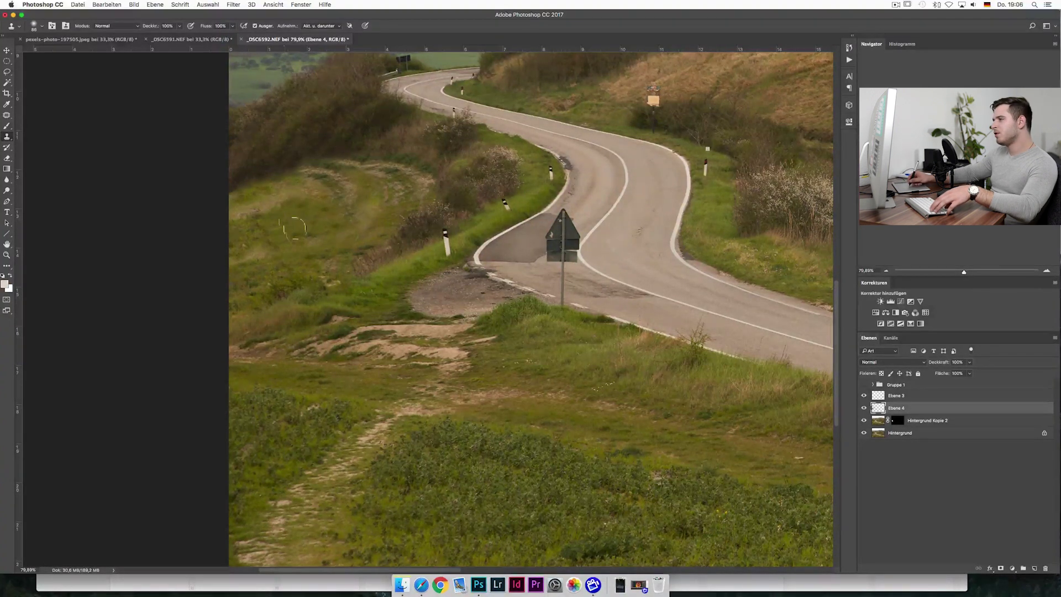
scroll(365, 208, "up", 5)
scroll(364, 207, "down", 5)
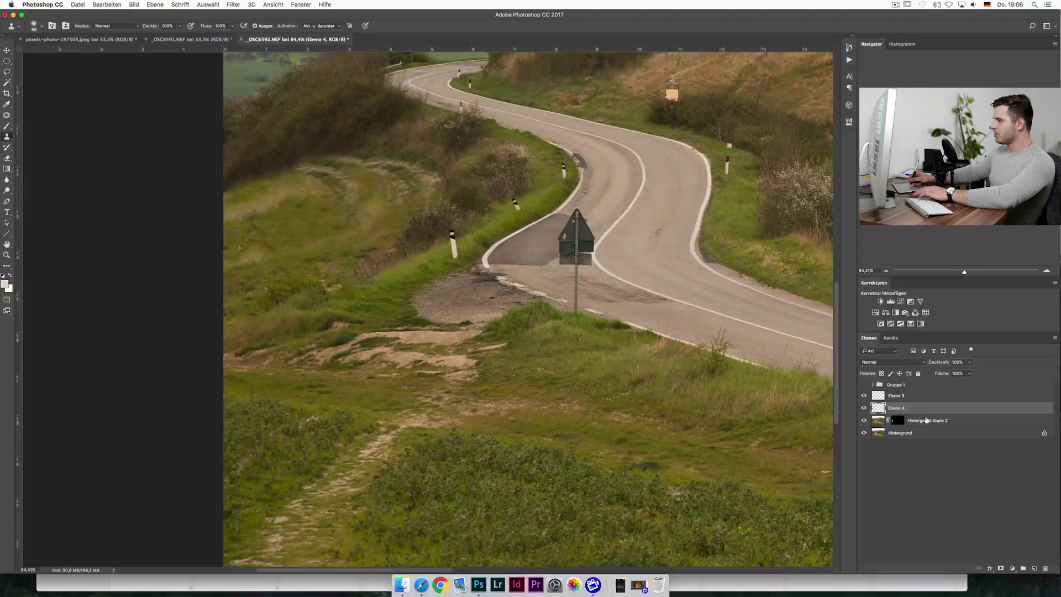
Step: Delete Ebene 4 and Hintergrund Kopie 2, then duplicate Hintergrund again
key("Delete")
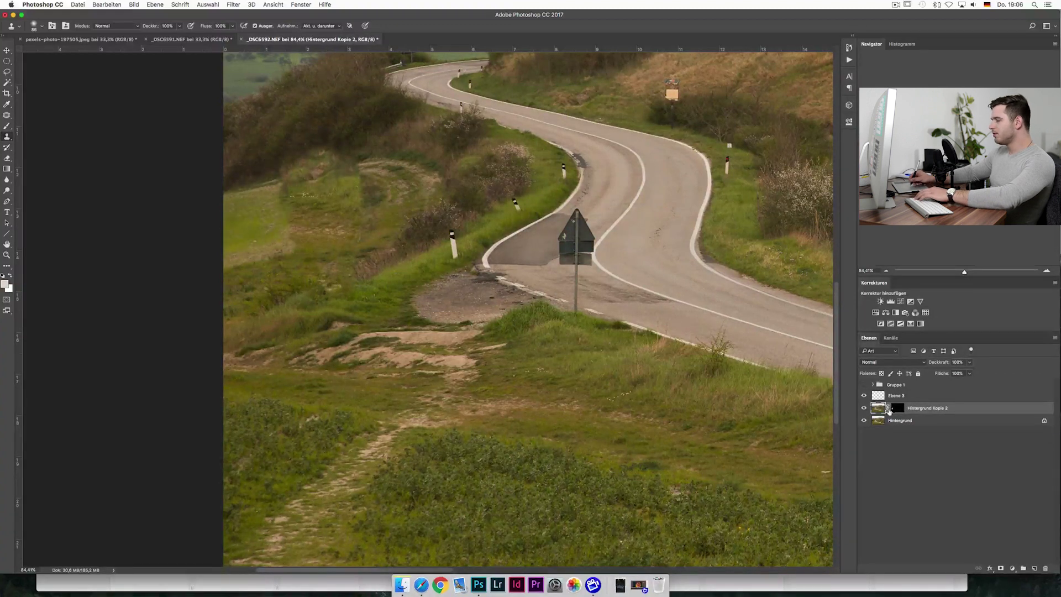
key("Delete")
left_click_drag(959, 412, 1032, 568)
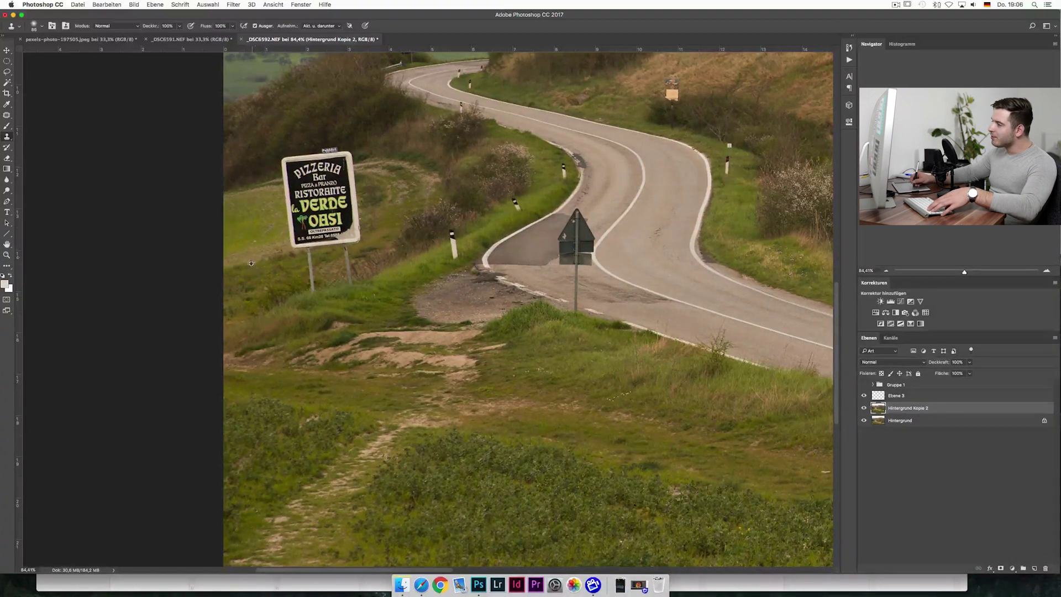
Step: Clone grass over the pizzeria sign's lettering, corners and the thin post
mouse_move(302, 253)
left_mouse_down()
mouse_move(301, 187)
mouse_move(297, 224)
mouse_move(296, 204)
left_mouse_up()
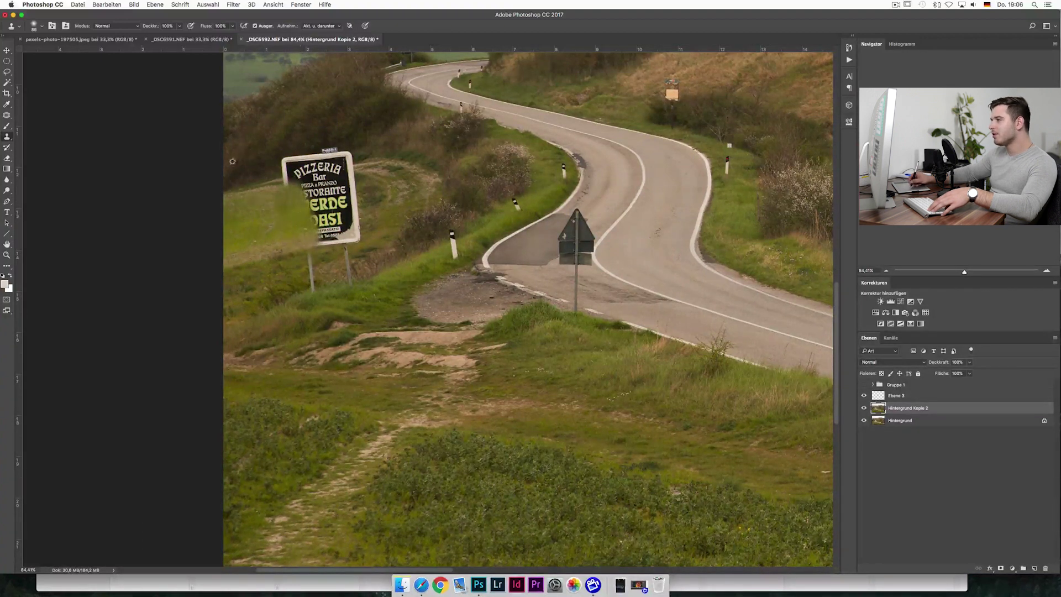
left_click(244, 186, "alt")
left_click(282, 177)
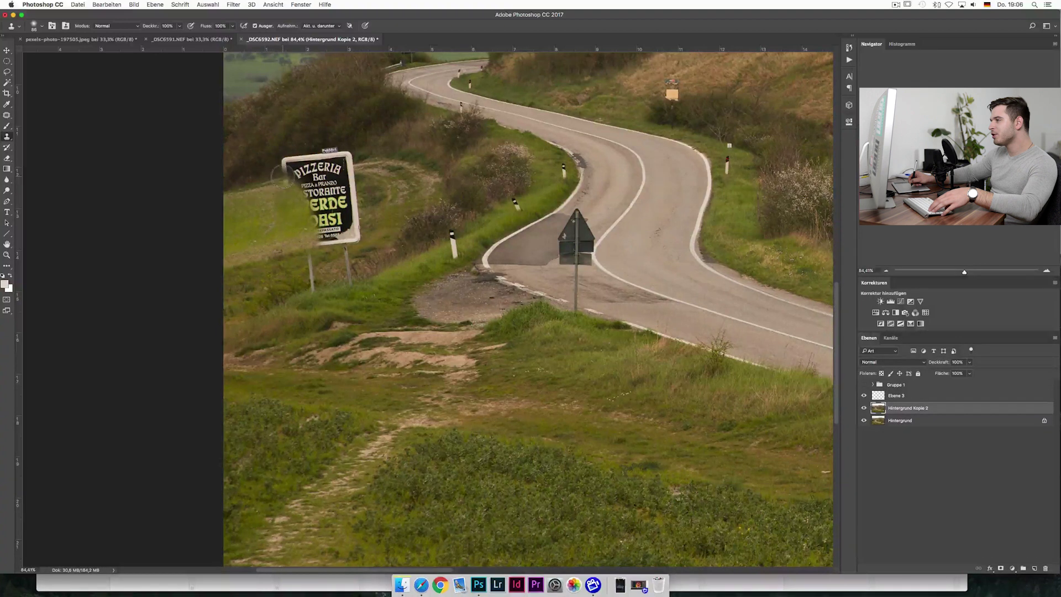
mouse_move(289, 168)
left_mouse_down()
mouse_move(338, 168)
mouse_move(308, 179)
left_mouse_up()
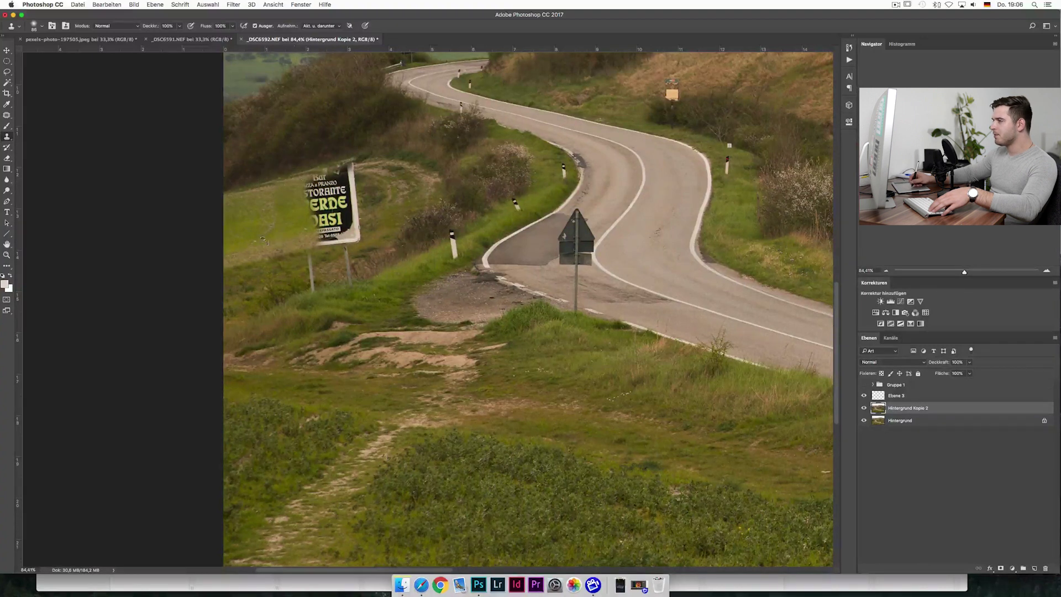
mouse_move(304, 250)
left_mouse_down()
mouse_move(357, 232)
mouse_move(347, 176)
mouse_move(362, 190)
mouse_move(329, 212)
mouse_move(330, 224)
left_mouse_up()
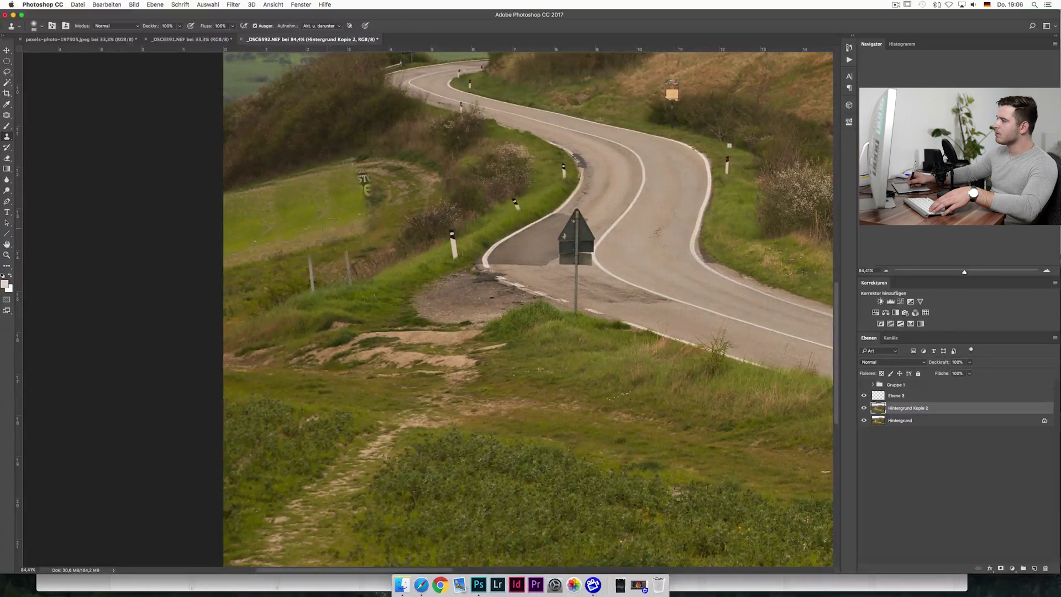
left_click_drag(376, 210, 359, 167)
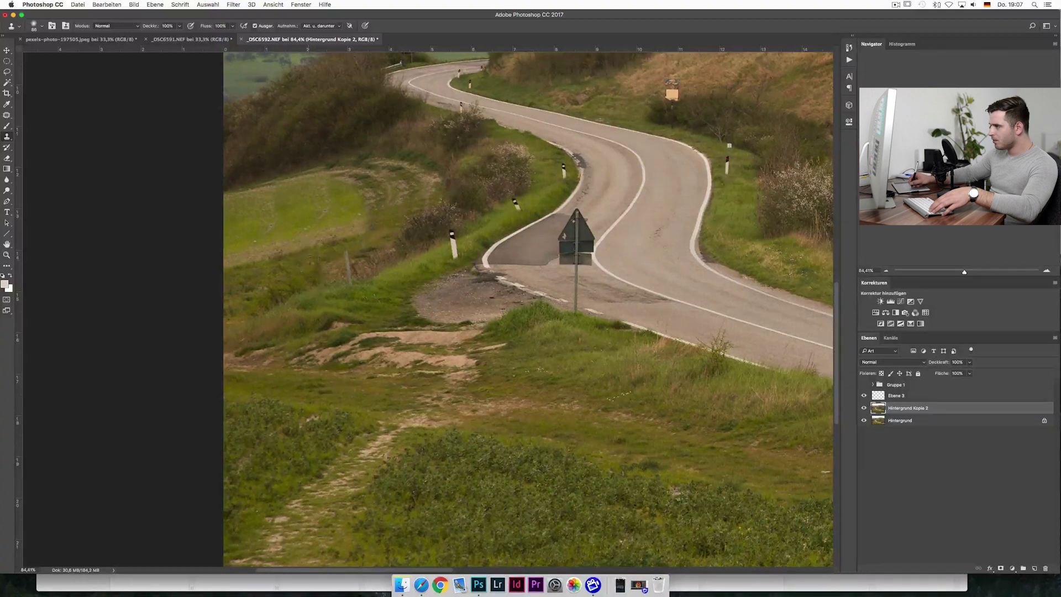
left_click_drag(348, 275, 352, 279)
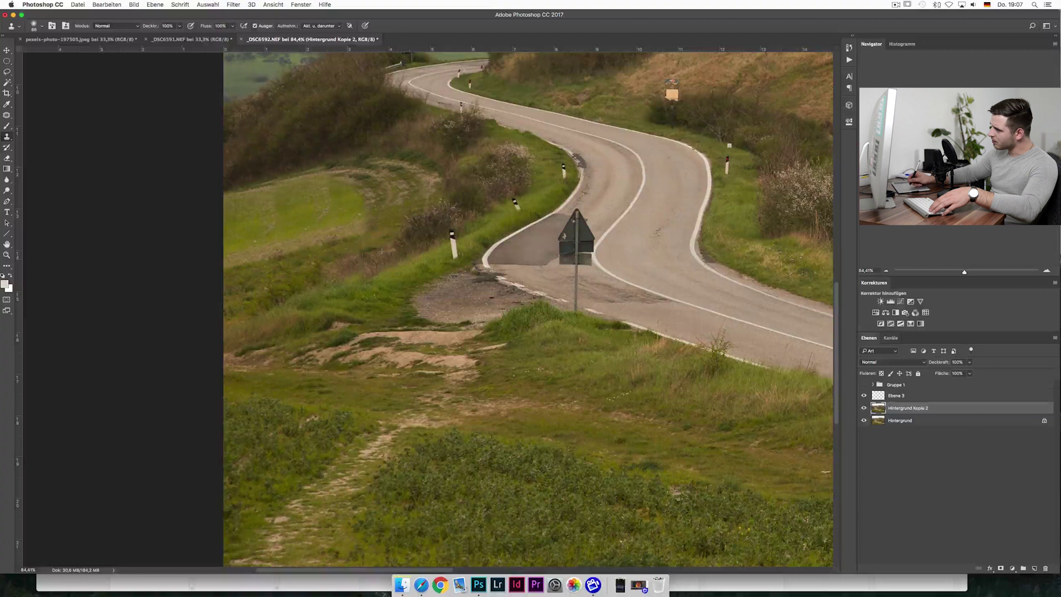
Step: Set the clone brush to 58 px and fit the whole image in the window
scroll(375, 254, "up", 5)
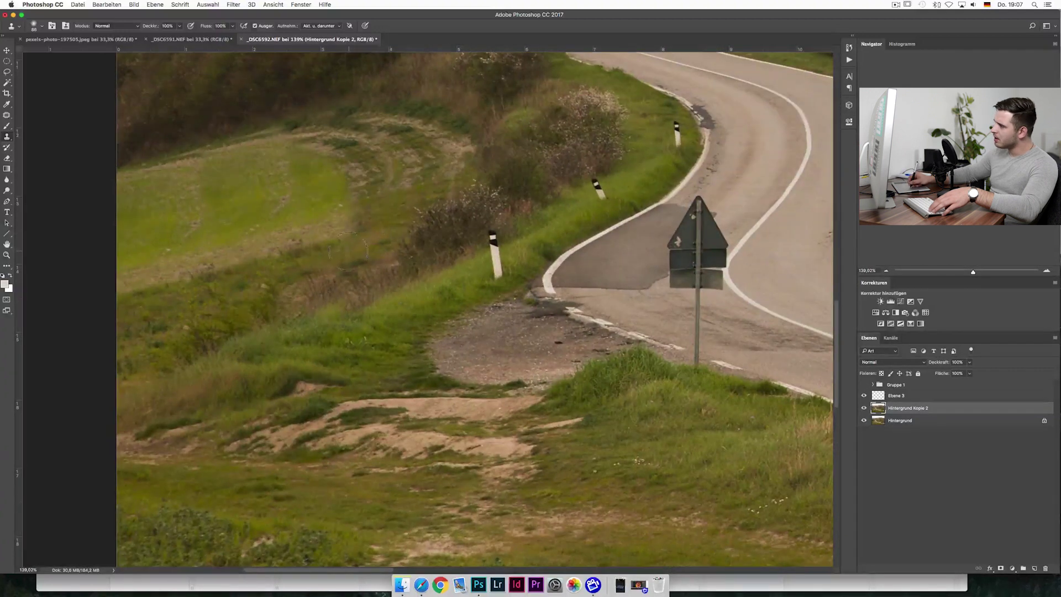
right_click(462, 221)
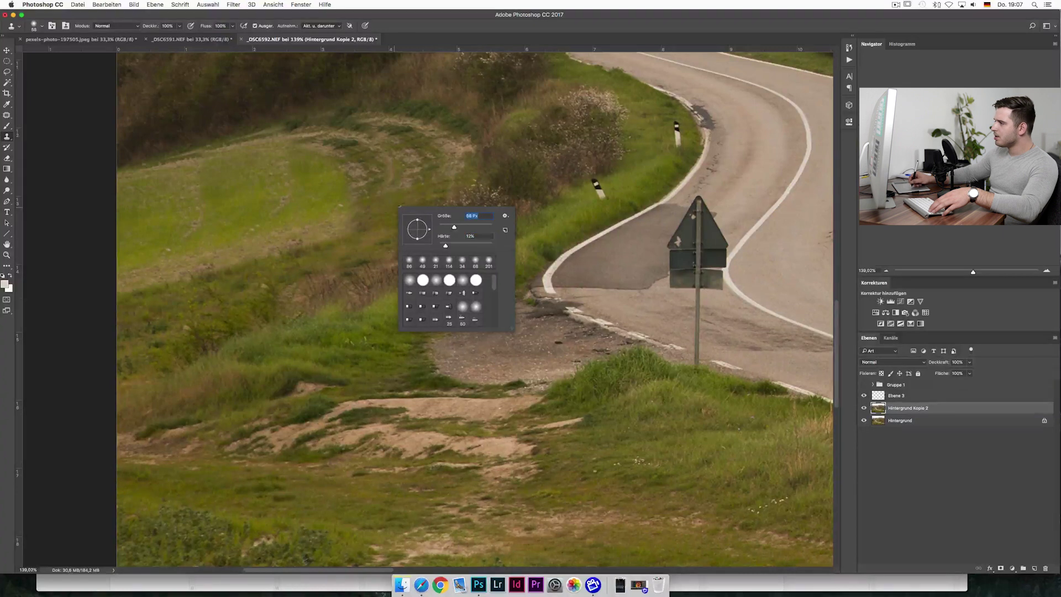
key("Return")
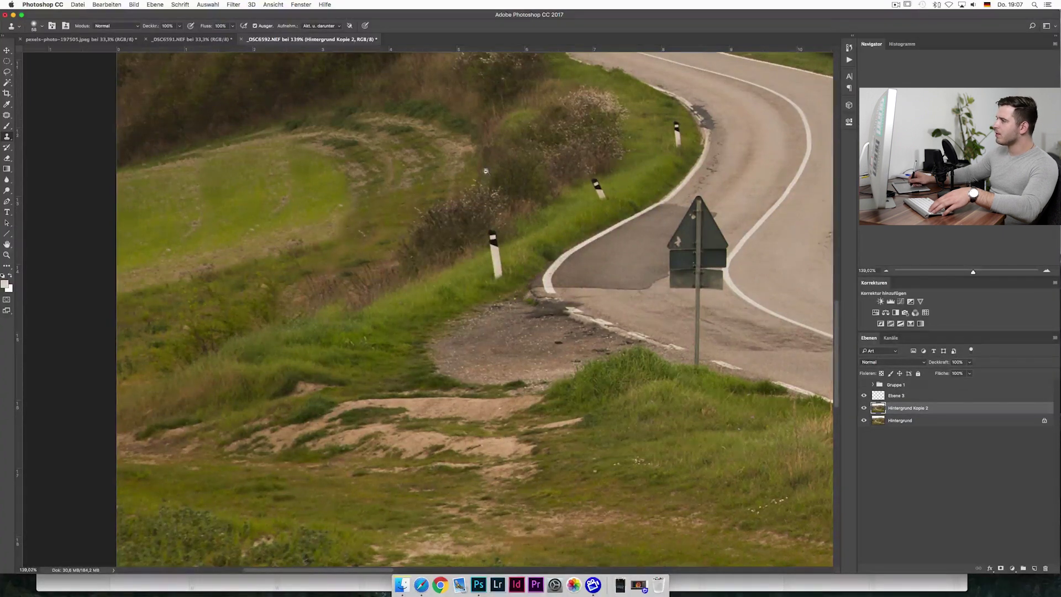
key("ctrl+0")
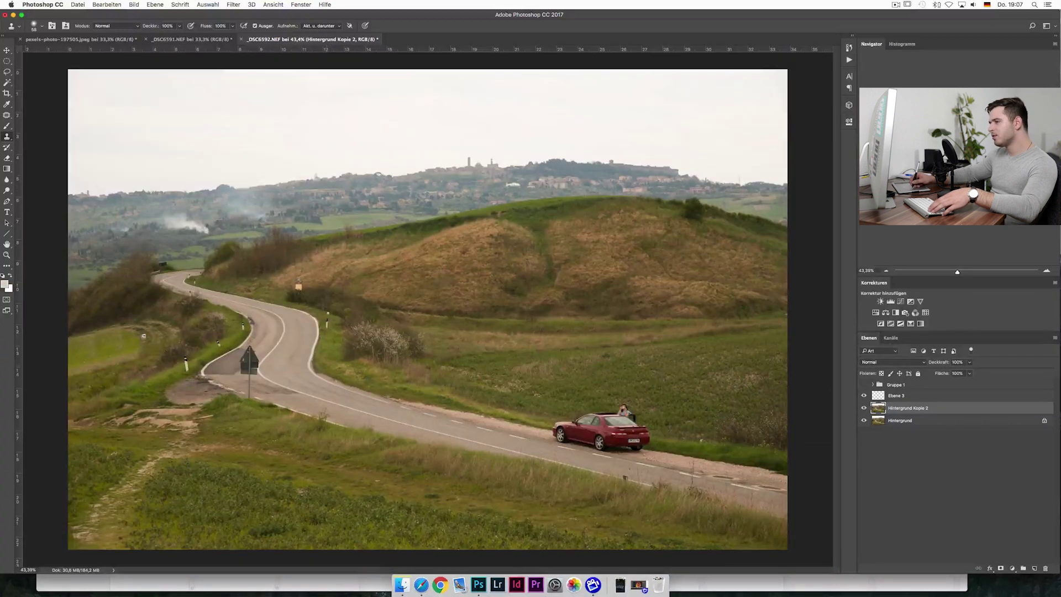
scroll(143, 340, "up", 5)
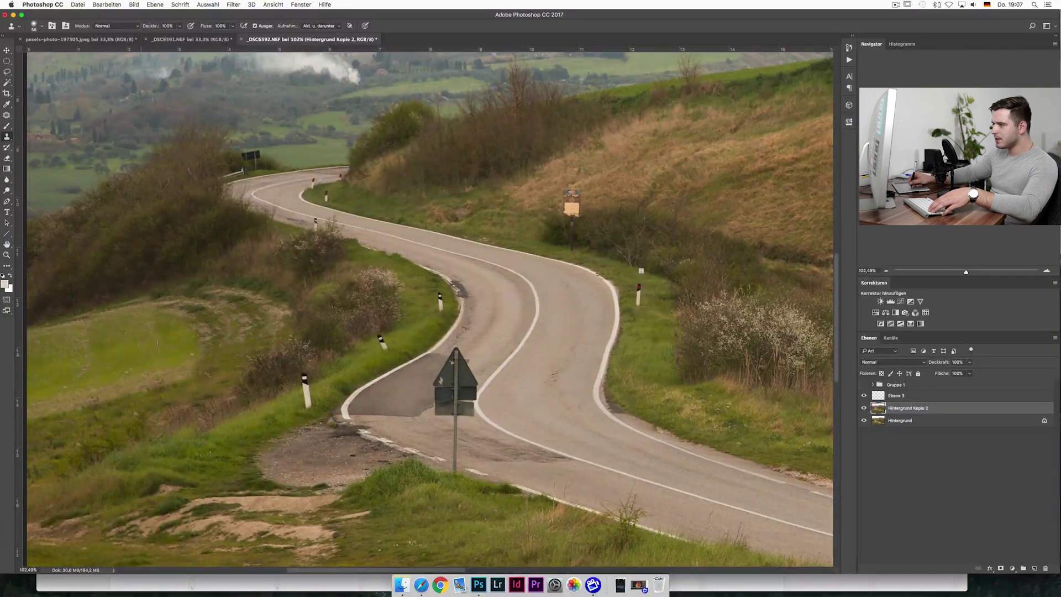
scroll(428, 309, "down", 5)
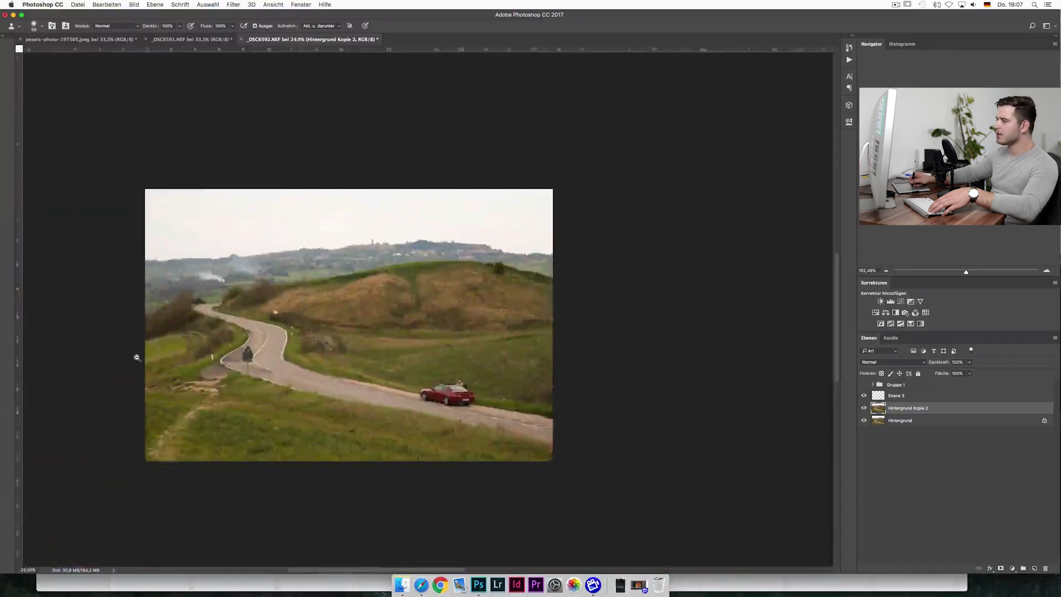
scroll(428, 309, "up", 3)
Step: Compare the sign removal, select Ebene 3, and switch to pexels-photo-197505.jpeg
left_click(864, 407)
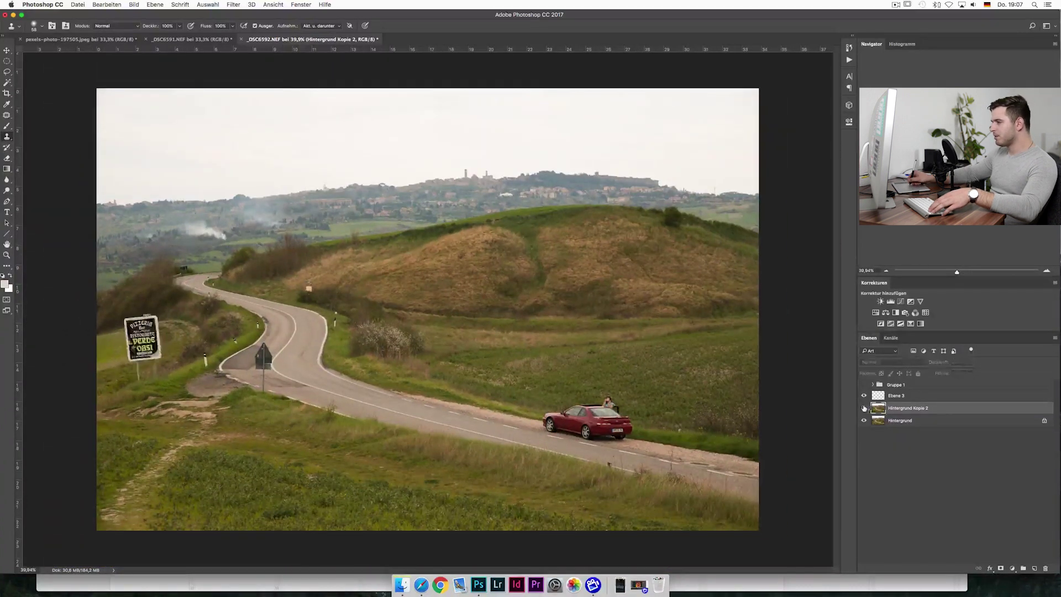
left_click(862, 407)
left_click(863, 407)
left_click(900, 396)
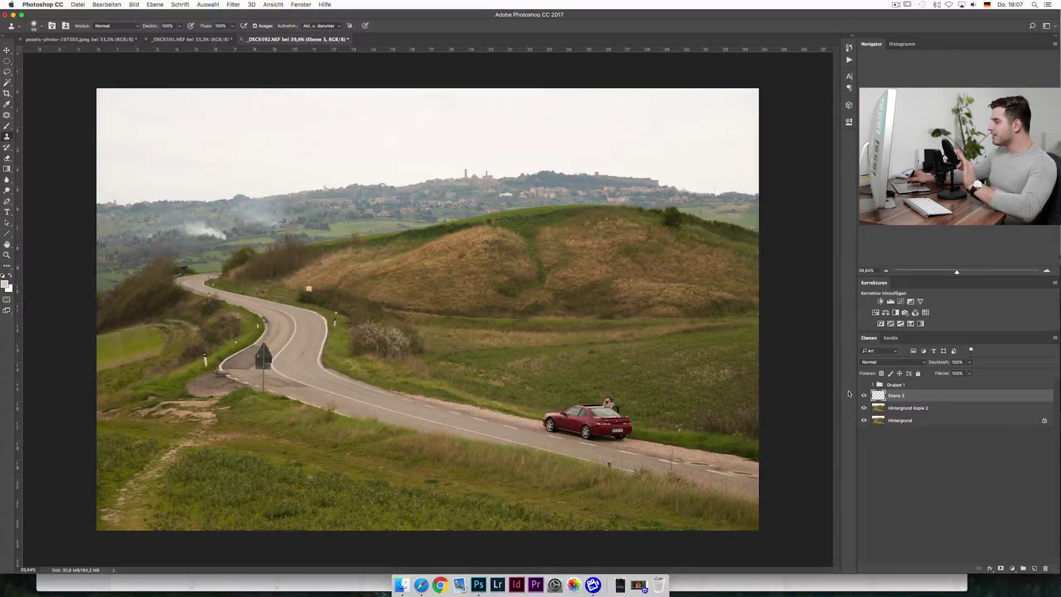
left_click(115, 40)
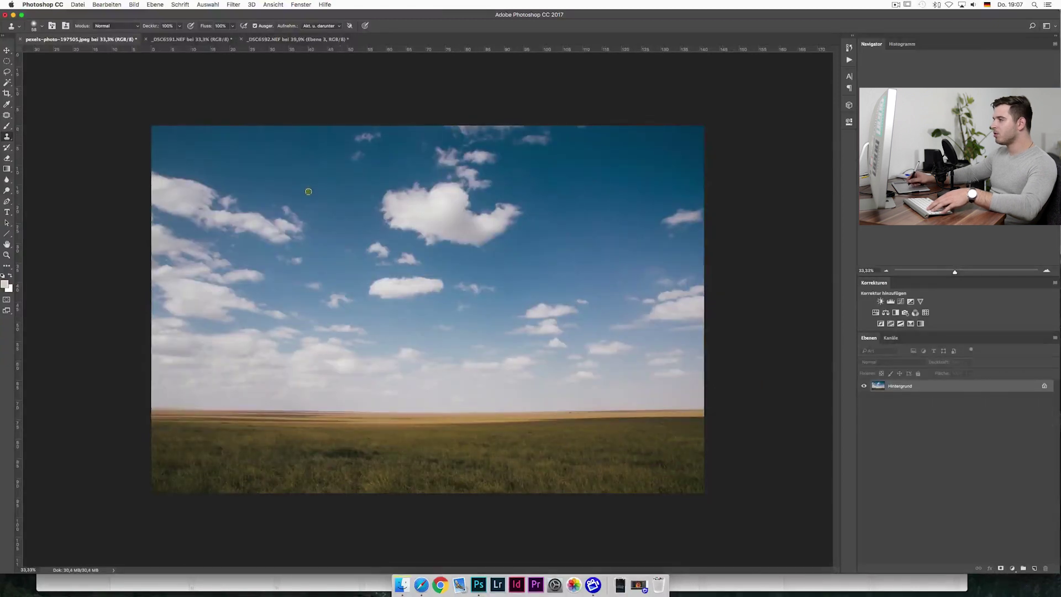
Step: Copy the sky down to the horizon onto Ebene 1 using a rectangular marquee, hiding Hintergrund
left_click(13, 62)
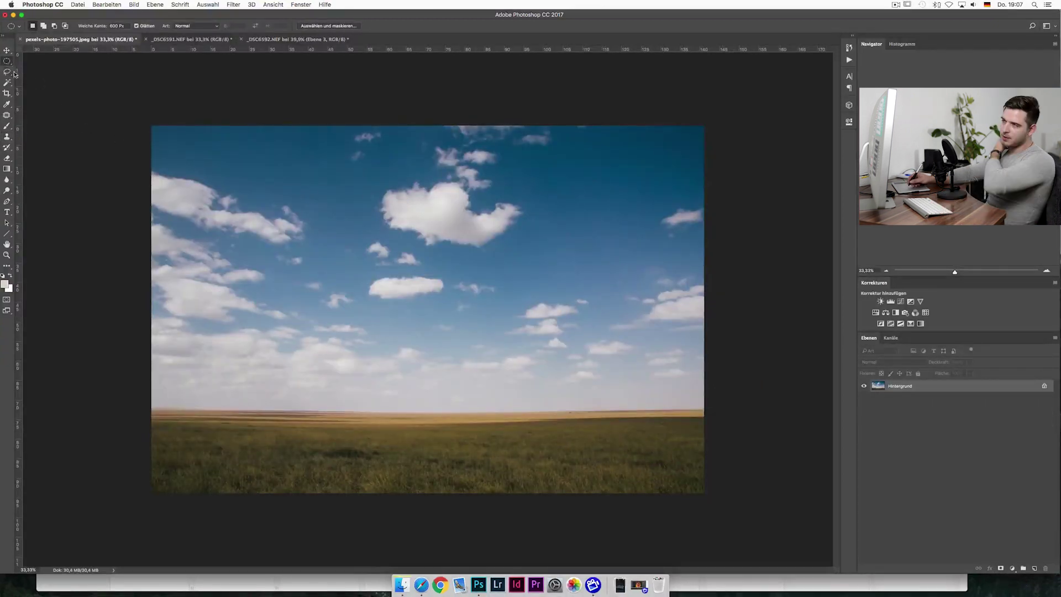
right_click(7, 61)
left_click(60, 67)
mouse_move(155, 116)
left_mouse_down()
mouse_move(786, 432)
mouse_move(788, 409)
left_mouse_up()
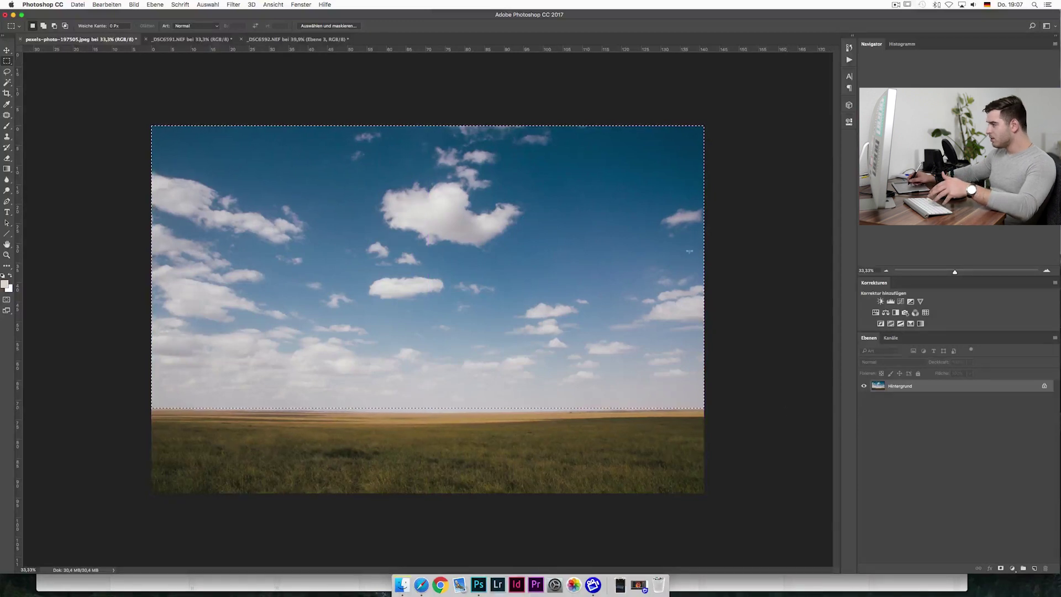
key("super+j")
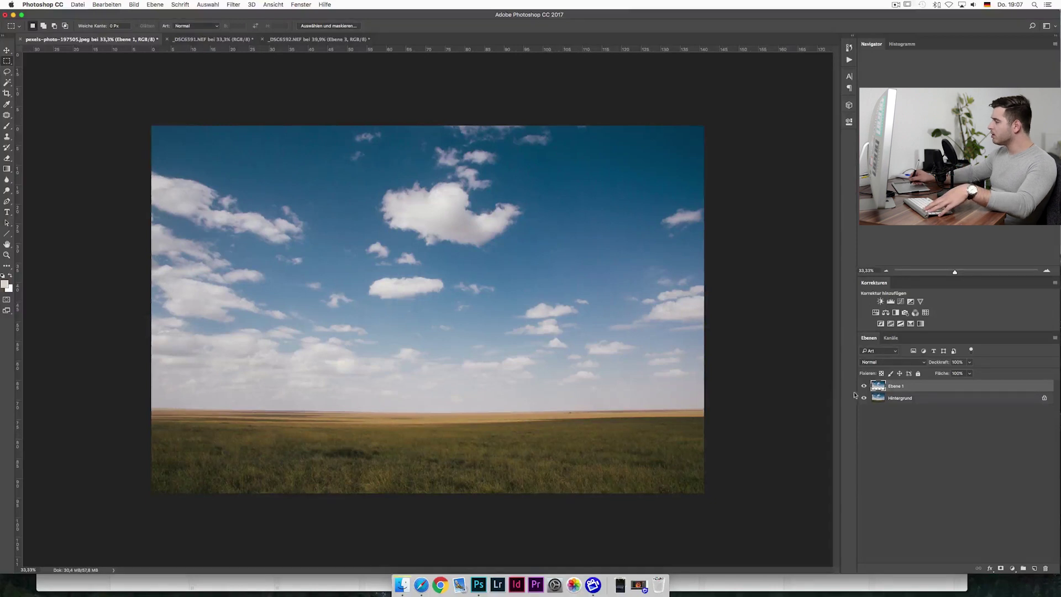
left_click(864, 386, "alt")
key("b")
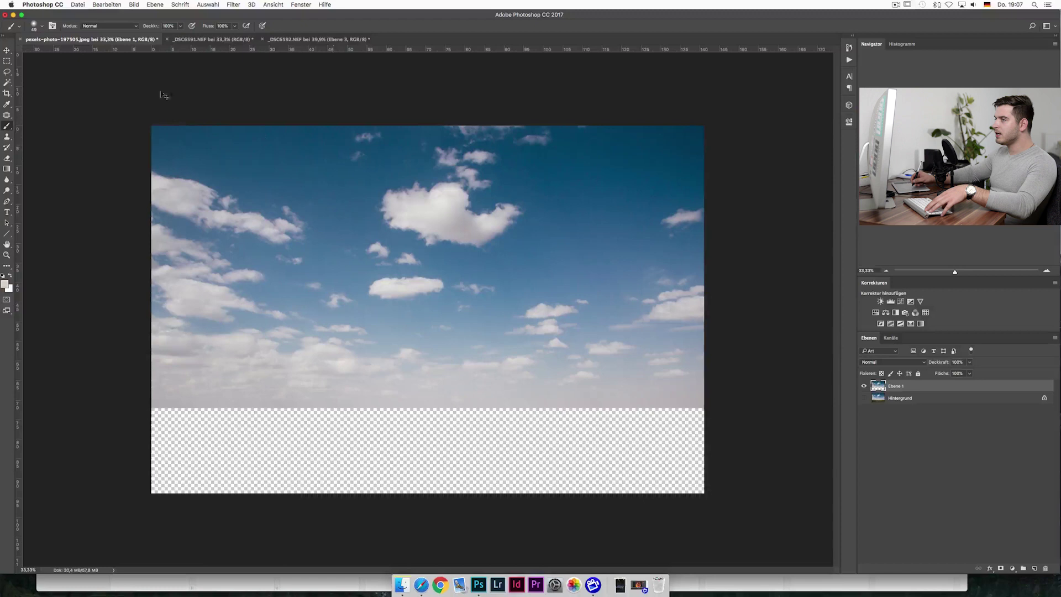
Step: Drag the sky layer into the _DSC6592.NEF road photo and position it over the hills
left_click(6, 51)
left_click_drag(242, 158, 325, 39)
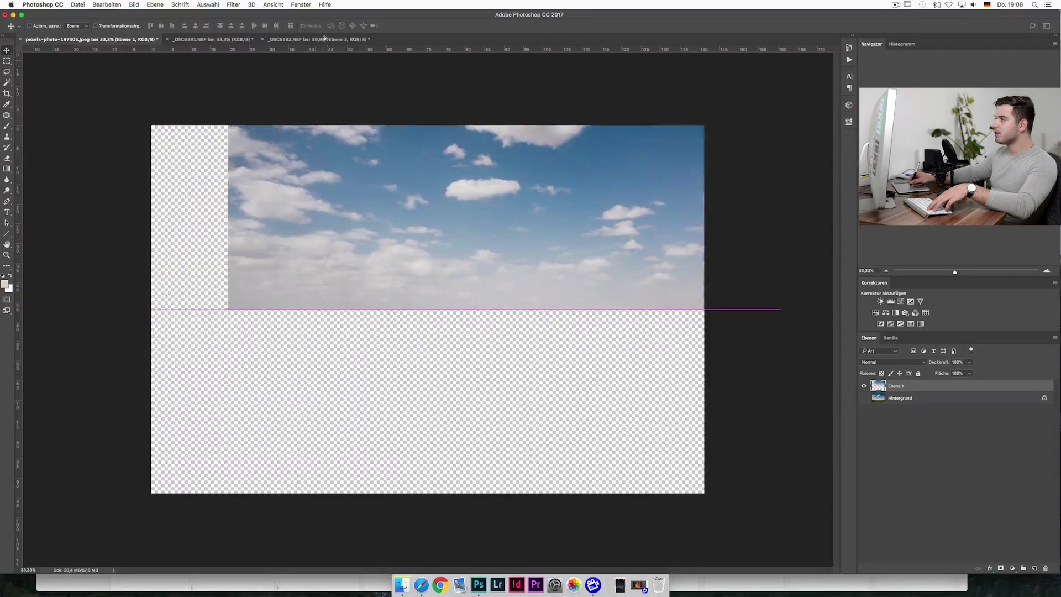
mouse_move(353, 159)
left_mouse_down()
mouse_move(552, 277)
mouse_move(425, 232)
mouse_move(403, 239)
mouse_move(552, 194)
mouse_move(539, 267)
left_mouse_up()
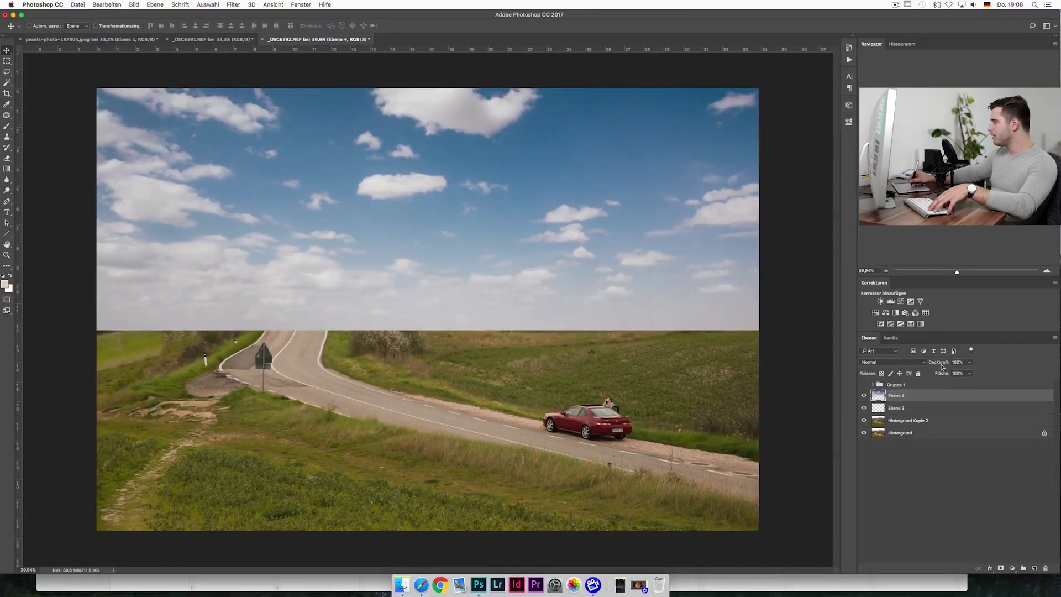
left_click_drag(942, 365, 922, 363)
mouse_move(619, 260)
left_mouse_down()
mouse_move(618, 203)
mouse_move(553, 194)
left_mouse_up()
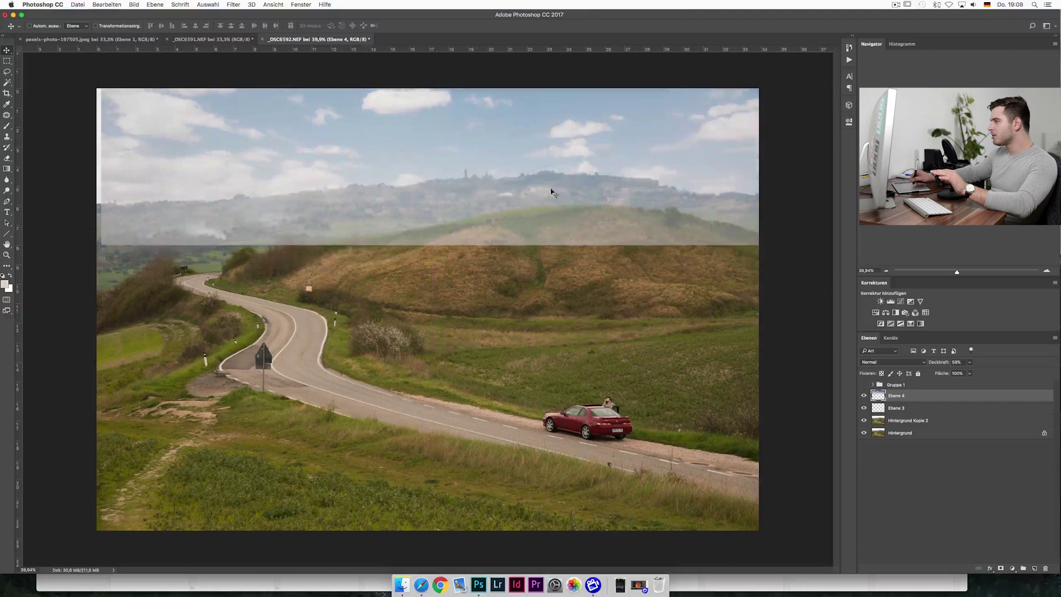
left_click_drag(441, 219, 446, 199)
Step: Align the sky at 100% opacity and set its blend mode to Abdunkeln
mouse_move(944, 363)
left_mouse_down()
mouse_move(1003, 365)
mouse_move(986, 364)
left_mouse_up()
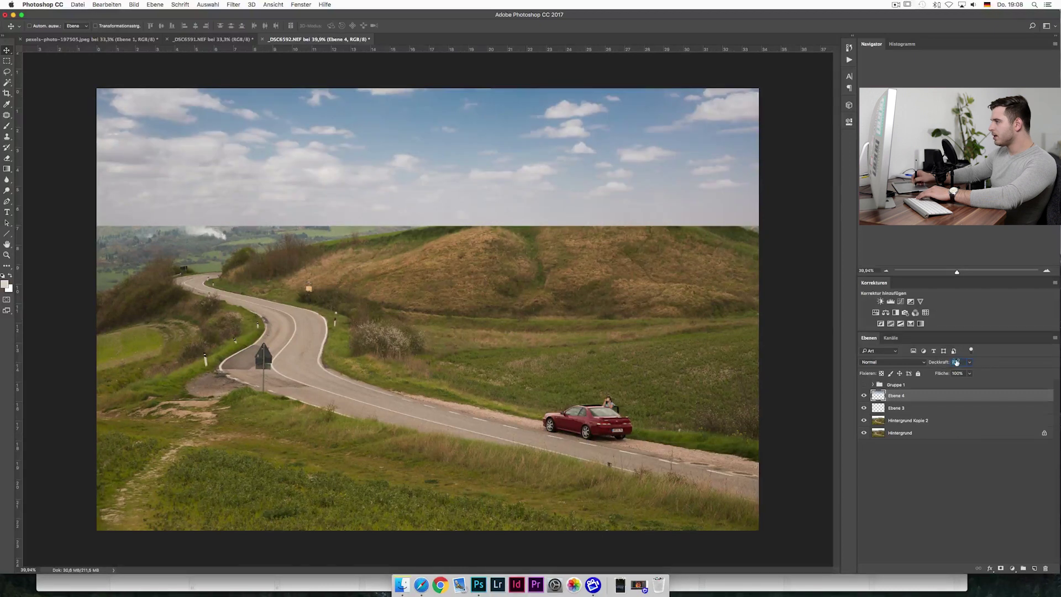
type("22")
key("Return")
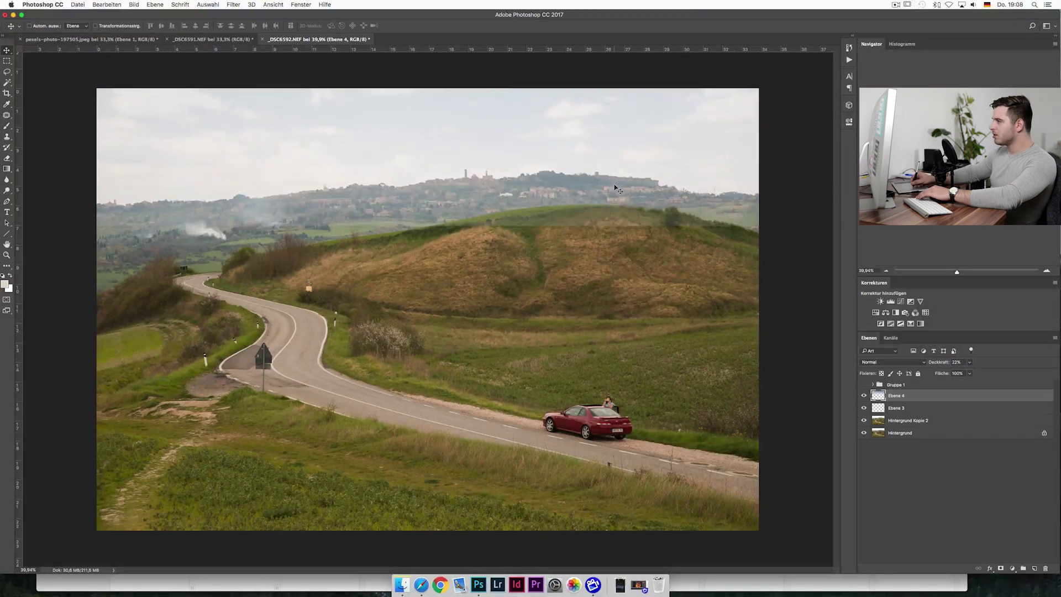
left_click_drag(615, 188, 617, 178)
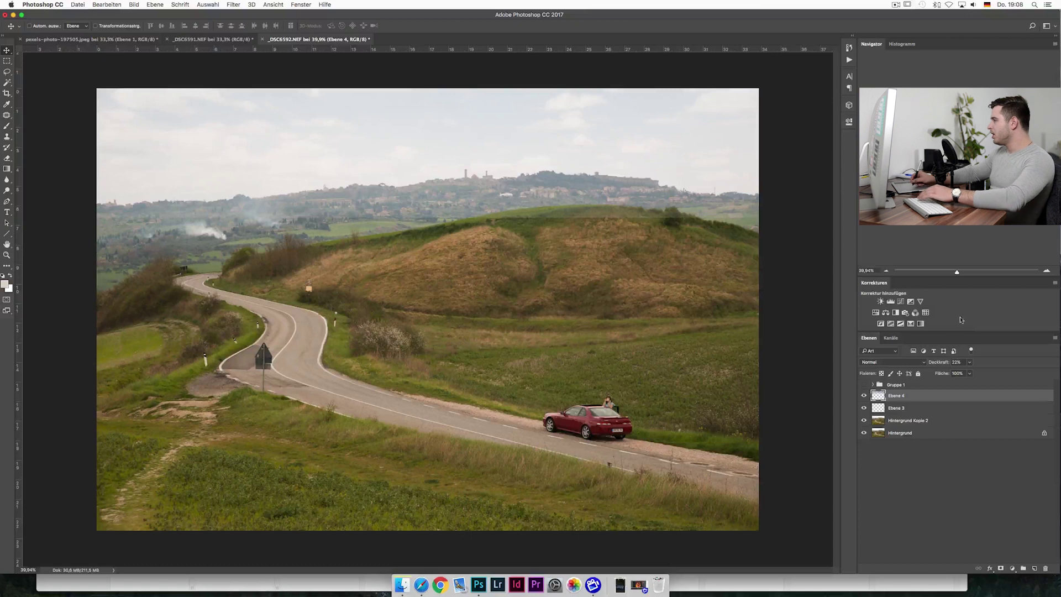
key("0")
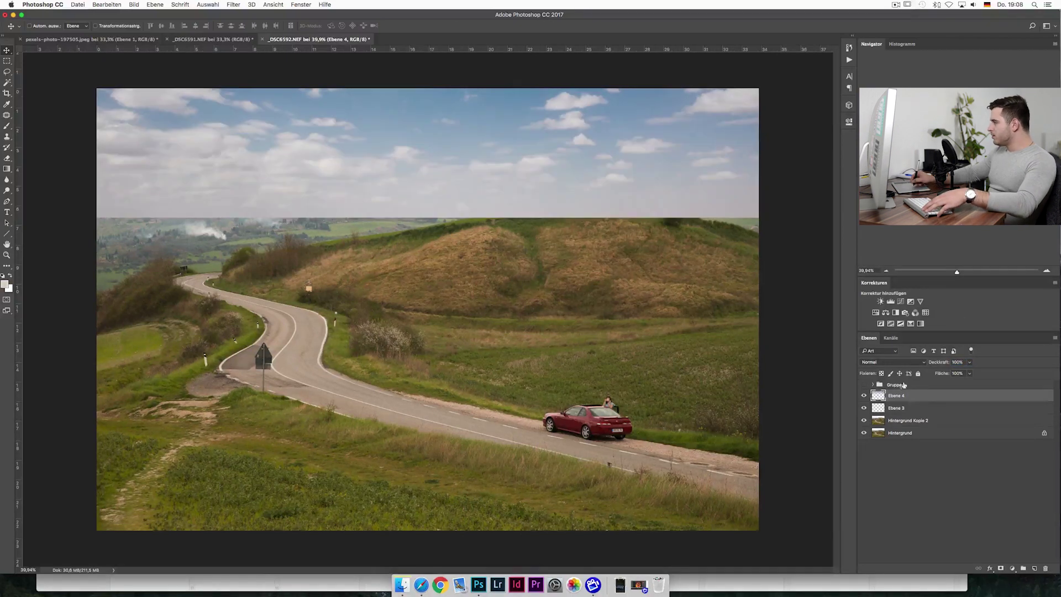
left_click(875, 364)
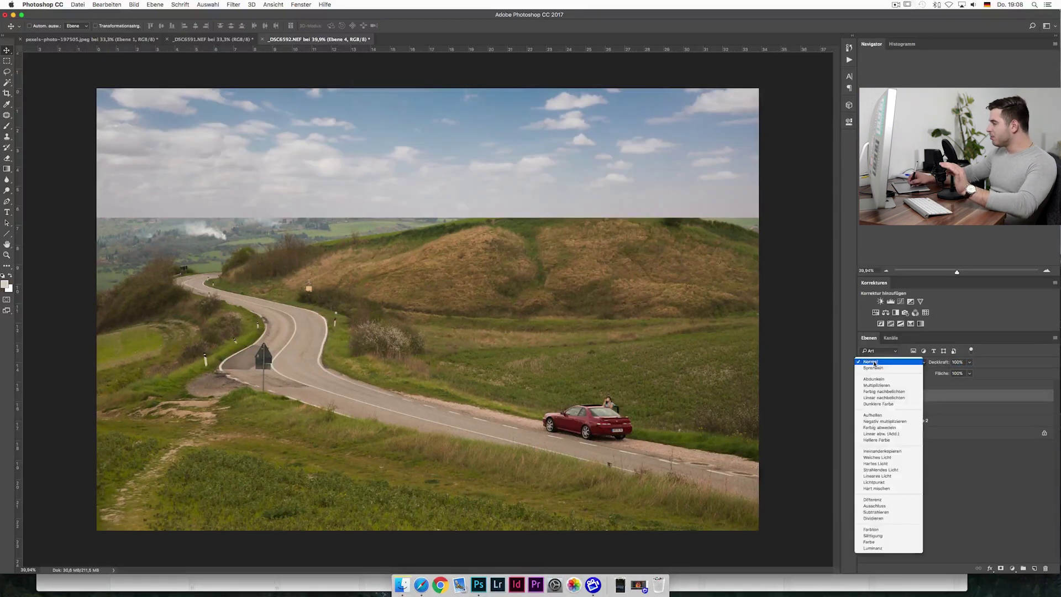
left_click(879, 383)
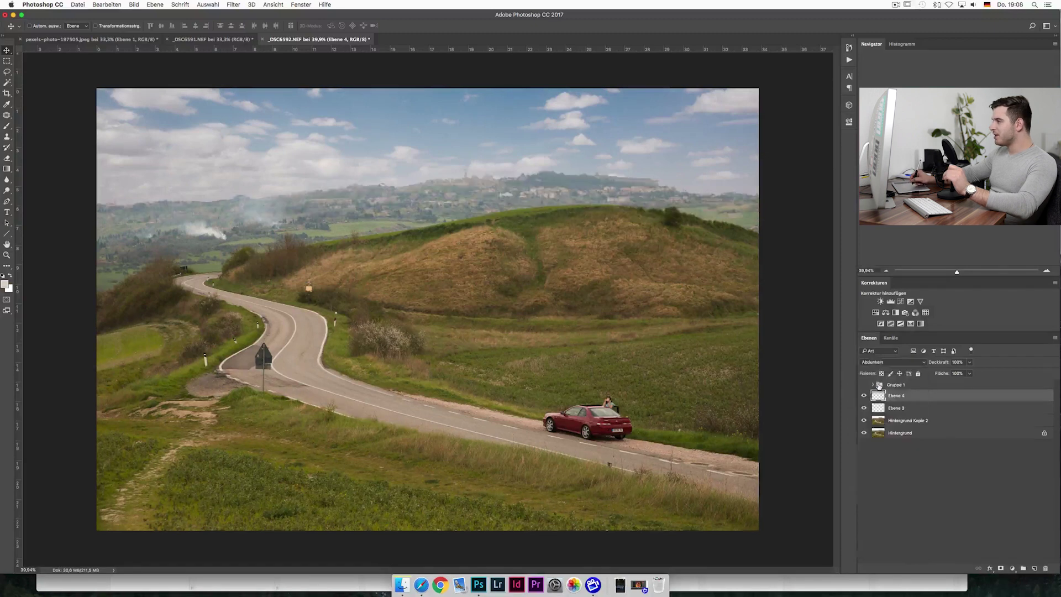
Step: Compare the photo with and without Ebene 4's sky, then add a Levels layer with inputs 12 and 214
left_click(865, 396)
left_click(864, 396)
left_click(864, 396)
left_click(864, 395)
left_click(865, 396)
left_click(864, 395)
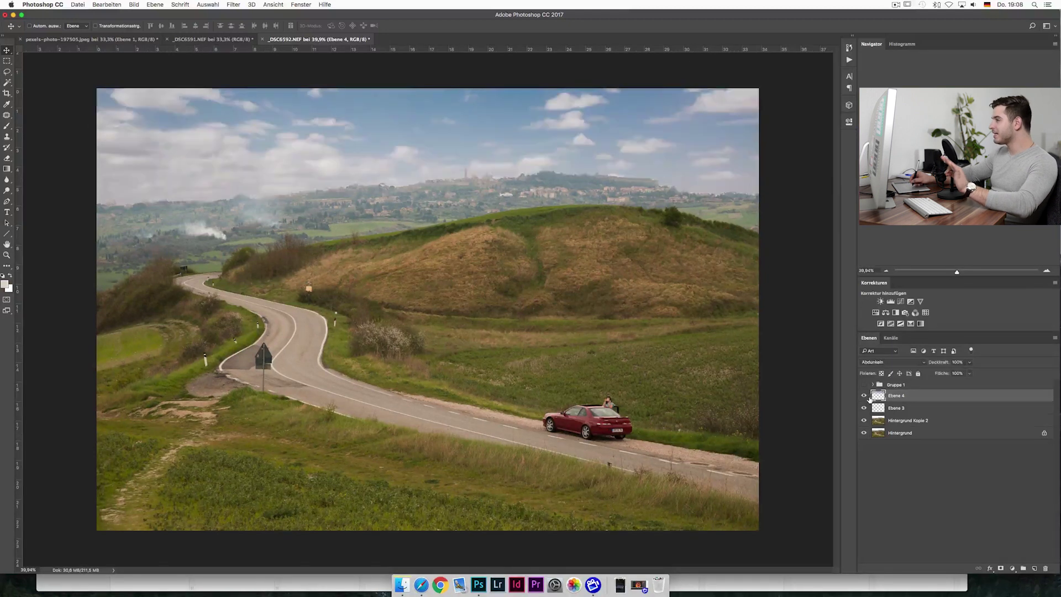
left_click(891, 303)
mouse_move(754, 204)
left_mouse_down()
mouse_move(809, 205)
mouse_move(754, 205)
left_mouse_up()
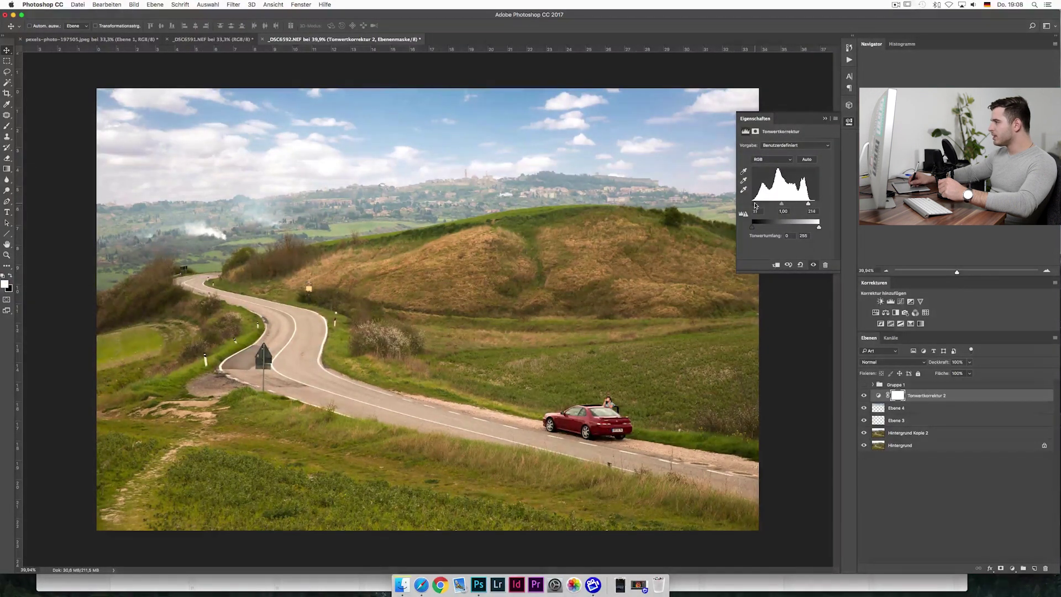
Step: Add Color Balance layer Farbbalance 2, tinting the Tiefen and shifting the Lichter toward cyan and yellow
left_click(886, 313)
left_click(808, 150)
left_click(779, 175)
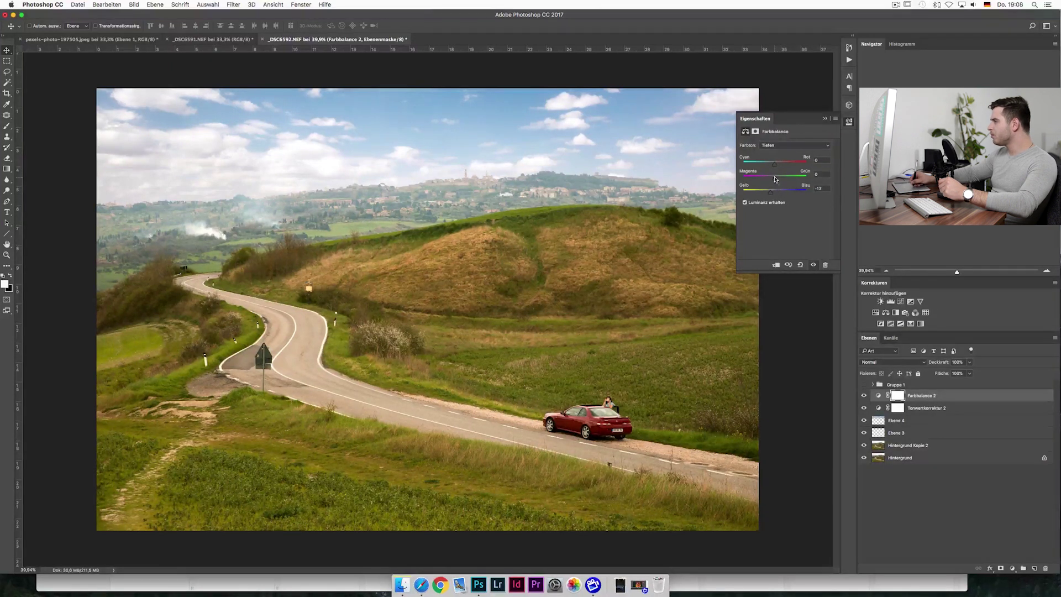
left_click(770, 147)
left_click(771, 158)
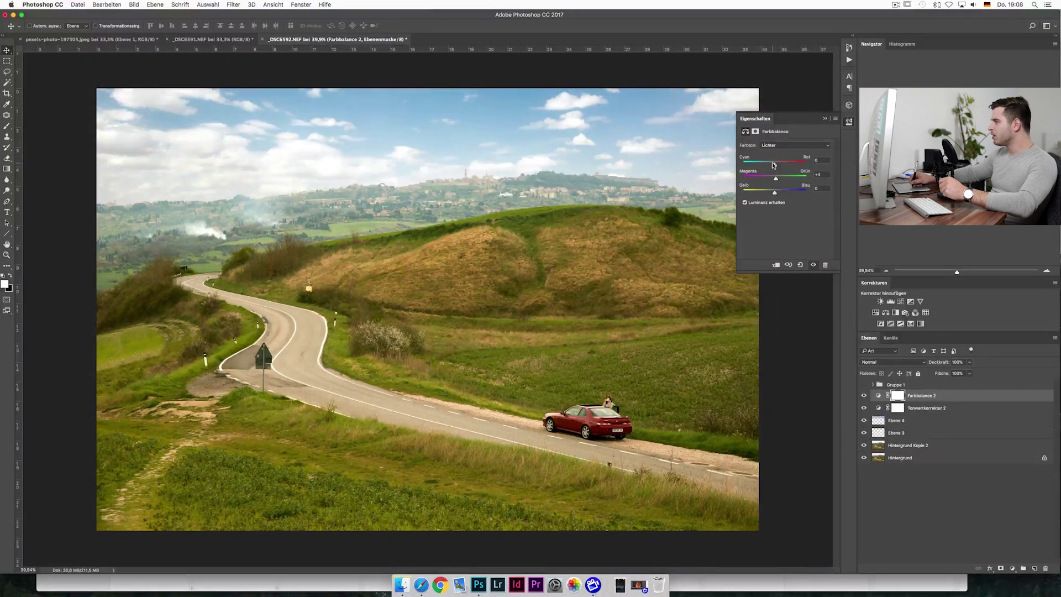
left_click_drag(773, 165, 770, 165)
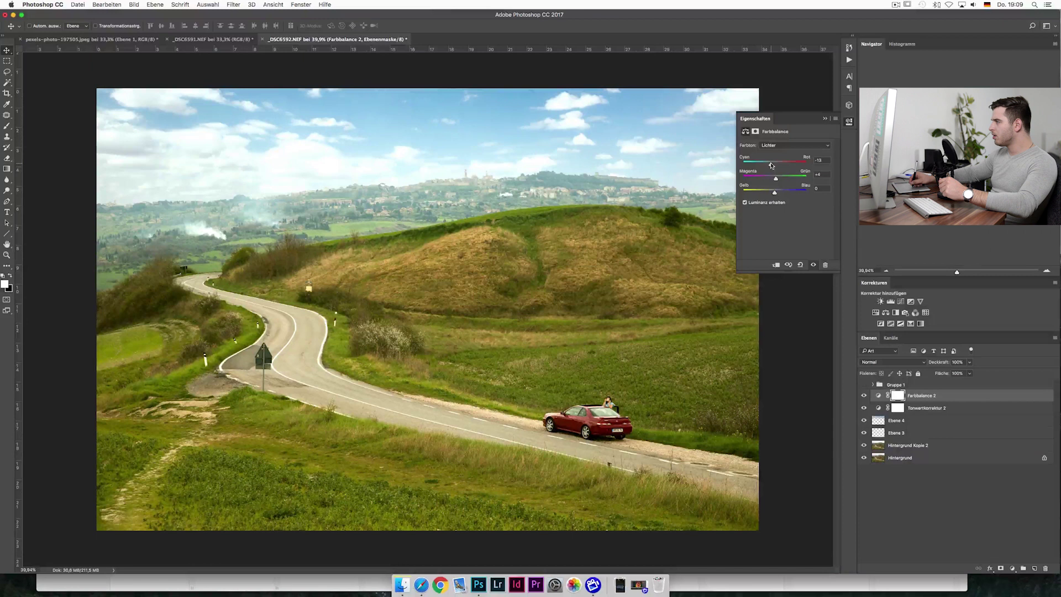
left_click_drag(773, 194, 771, 194)
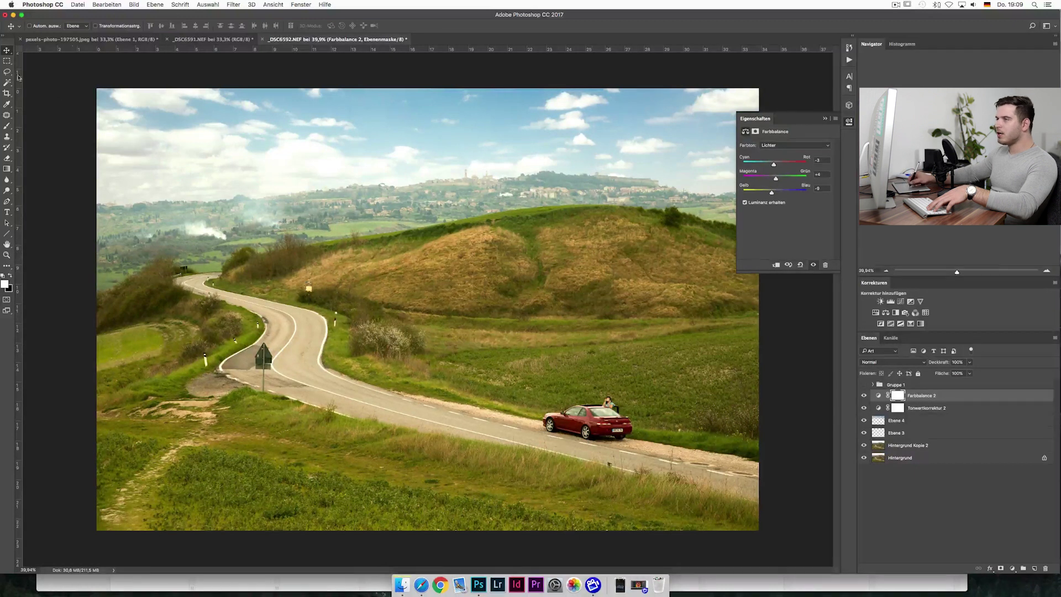
Step: Make an elliptical selection around the car and road, and add a brightening Curves layer masked to it
left_click(7, 60)
left_click(44, 71)
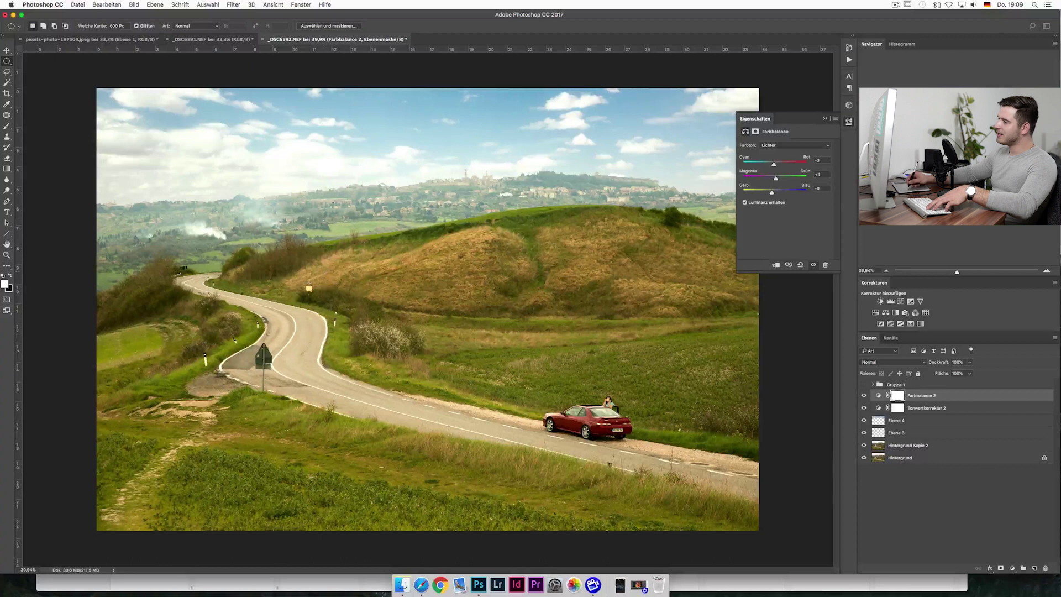
left_click_drag(812, 568, 690, 453)
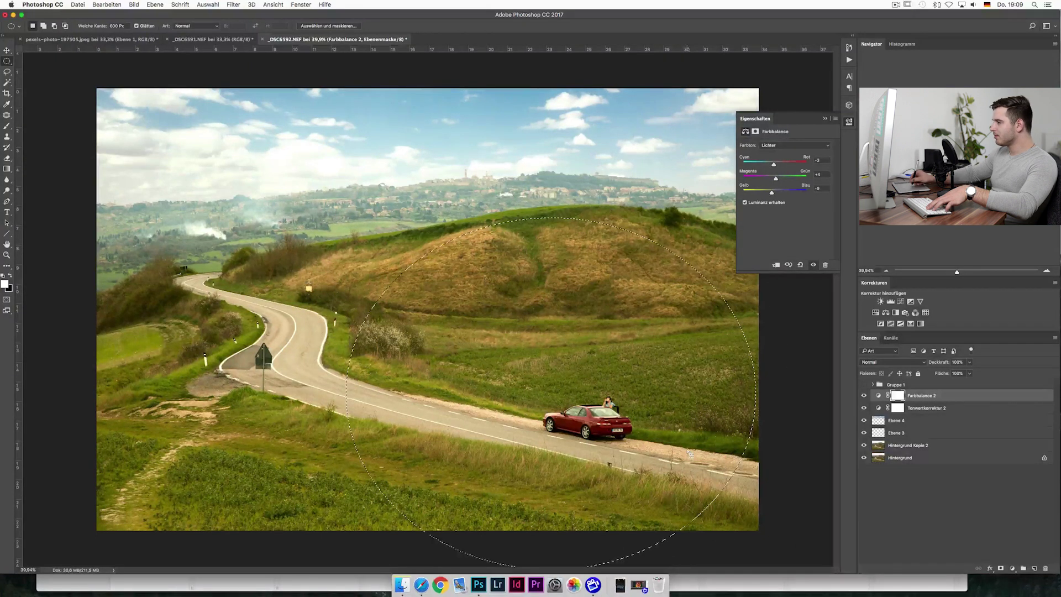
mouse_move(274, 176)
left_mouse_down()
mouse_move(780, 572)
mouse_move(655, 387)
mouse_move(658, 400)
left_mouse_up()
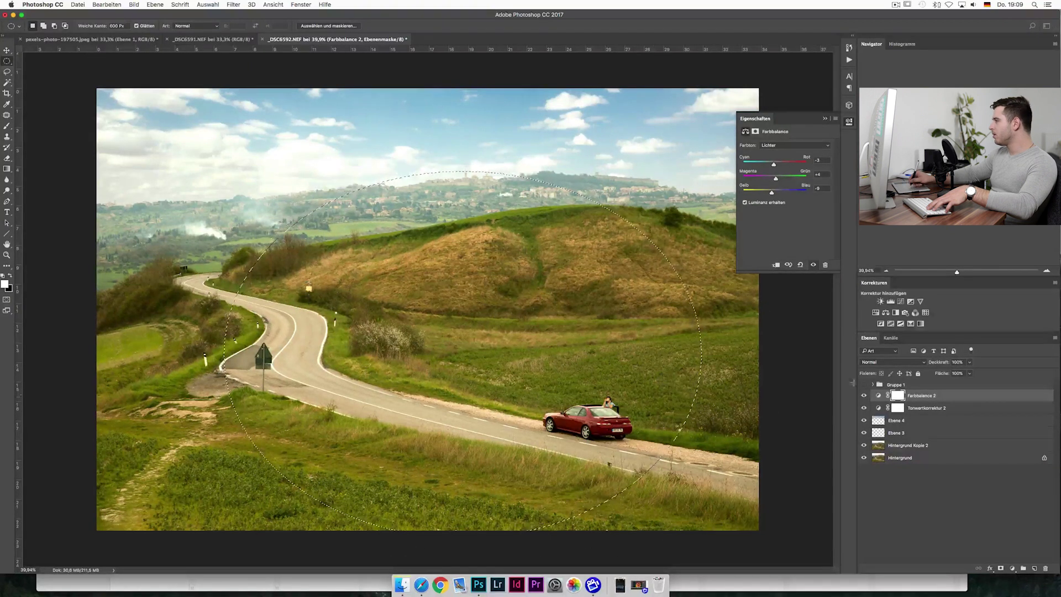
left_click(901, 302)
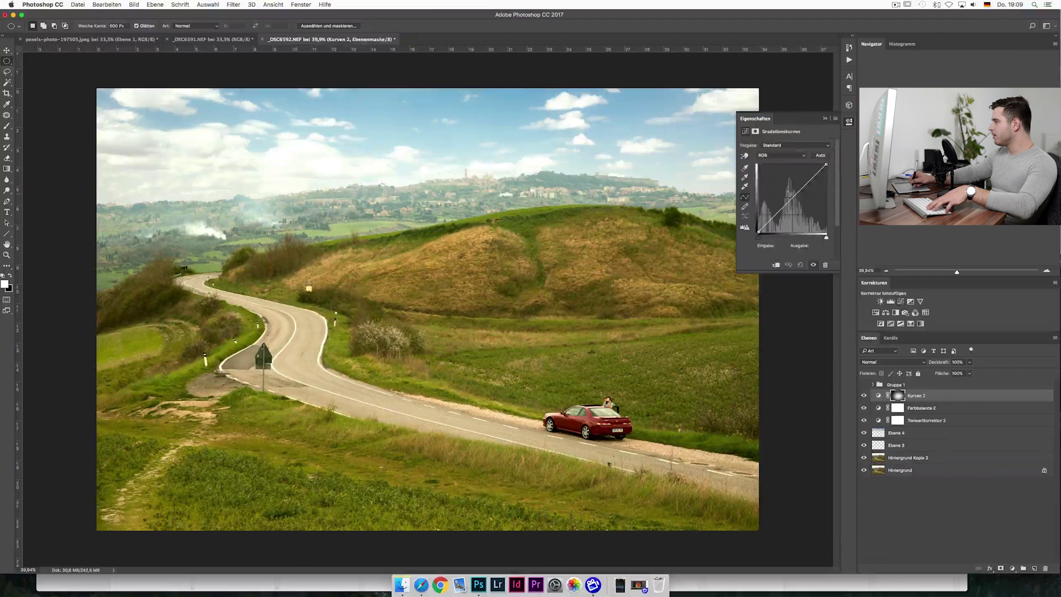
left_click_drag(791, 199, 791, 192)
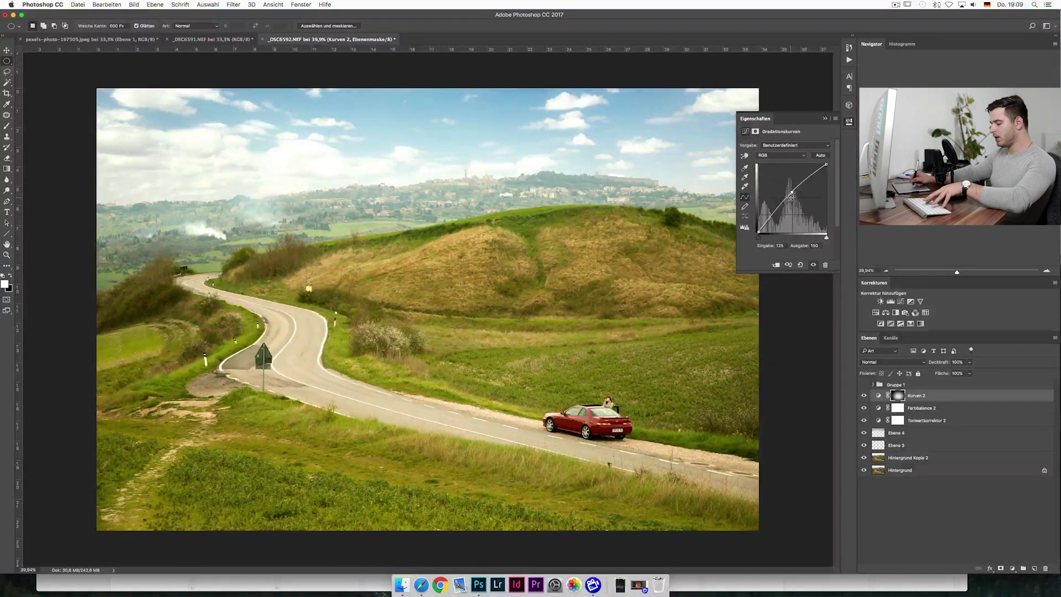
Step: Copy the Curves layer as Kurven 2 Kopie, invert its mask, and darken the photo's edges
key("ctrl+j")
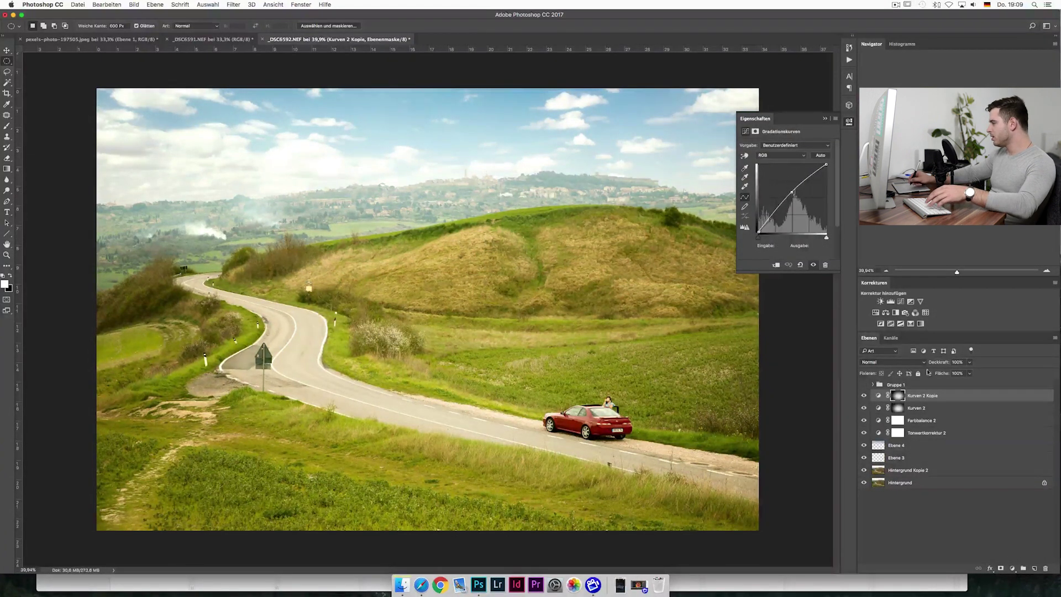
left_click_drag(918, 394, 1035, 567)
left_click_drag(792, 192, 798, 201)
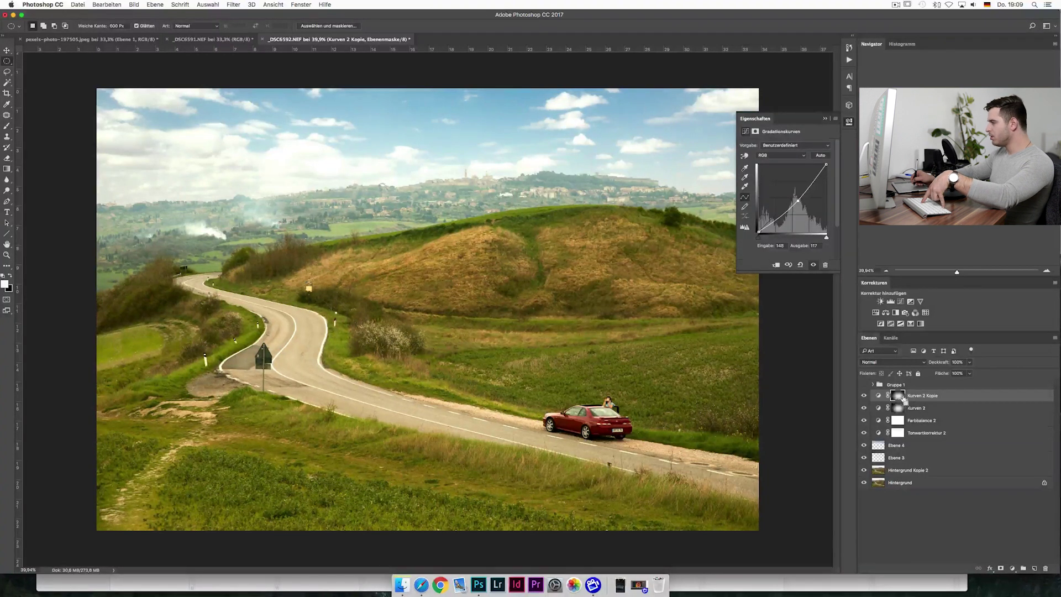
key("super+i")
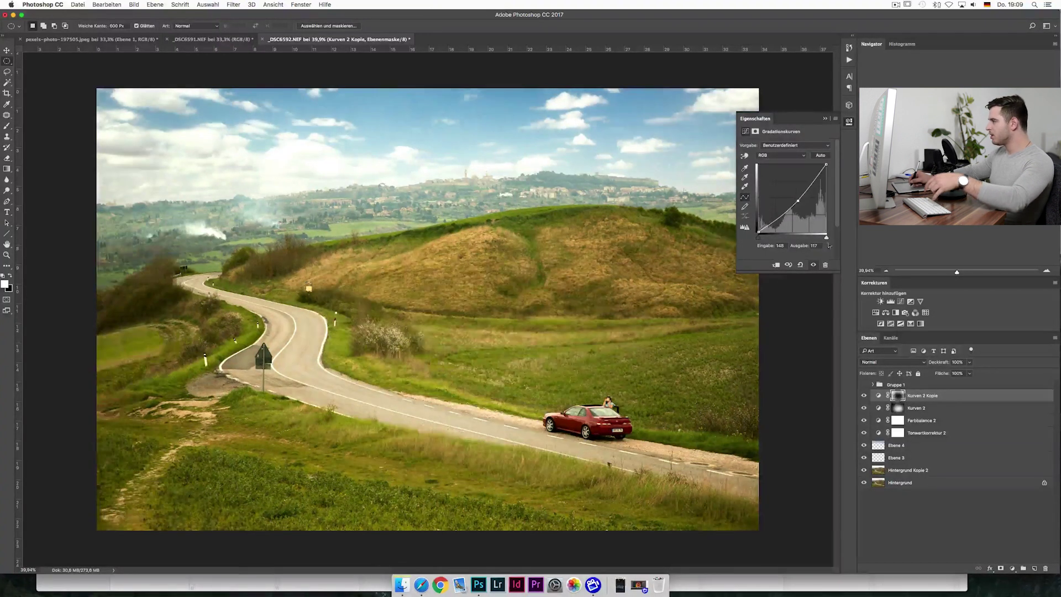
left_click_drag(795, 197, 797, 201)
left_click(865, 396)
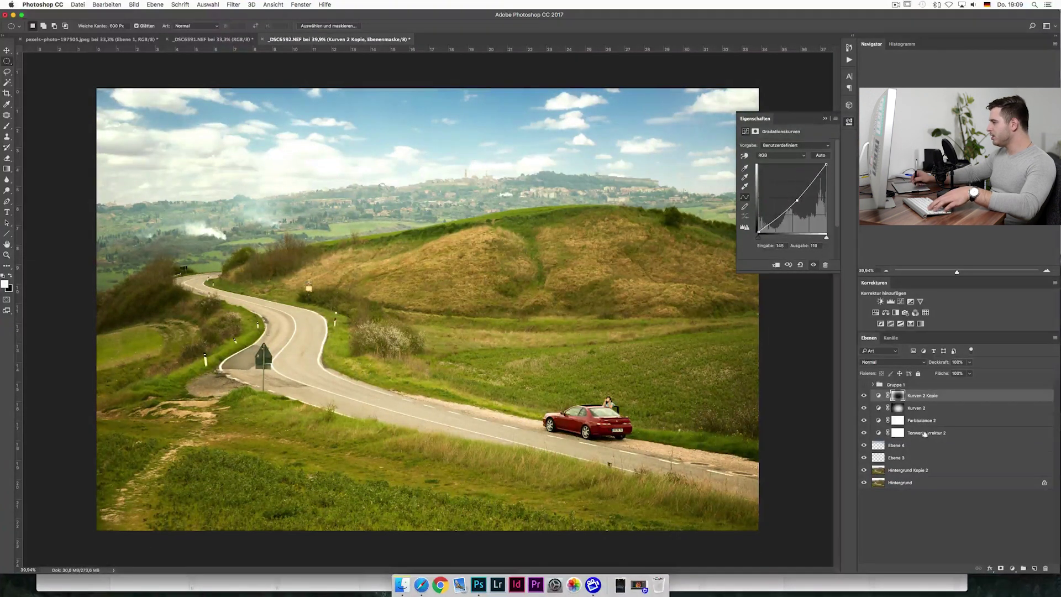
left_click(924, 434, "shift")
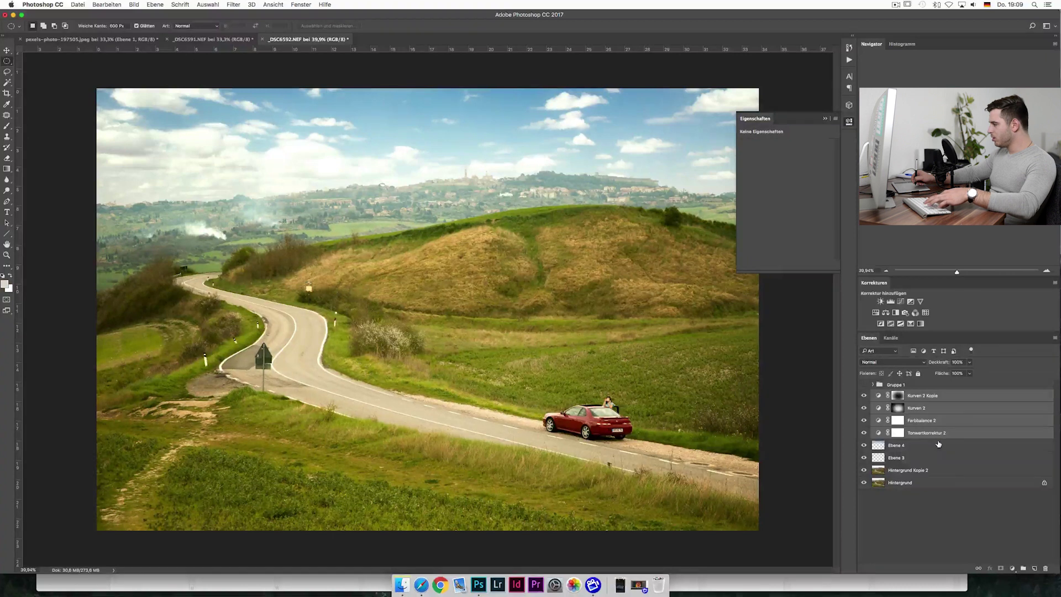
Step: Group the four adjustment layers into Gruppe 2, compare against the original, then switch to _DSC6591.NEF
key("ctrl+g")
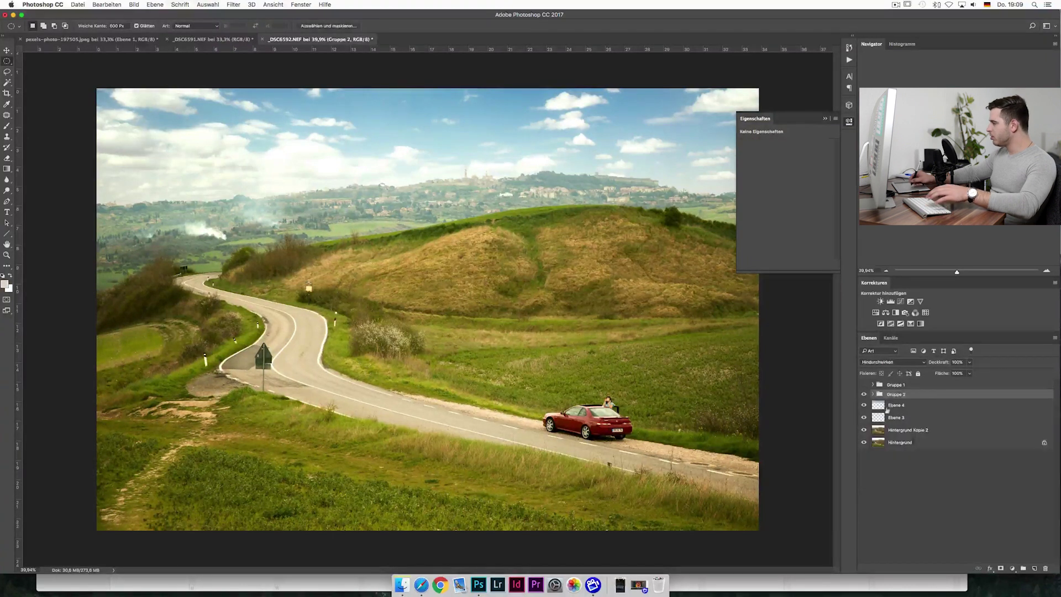
left_click(864, 394)
left_click(864, 395)
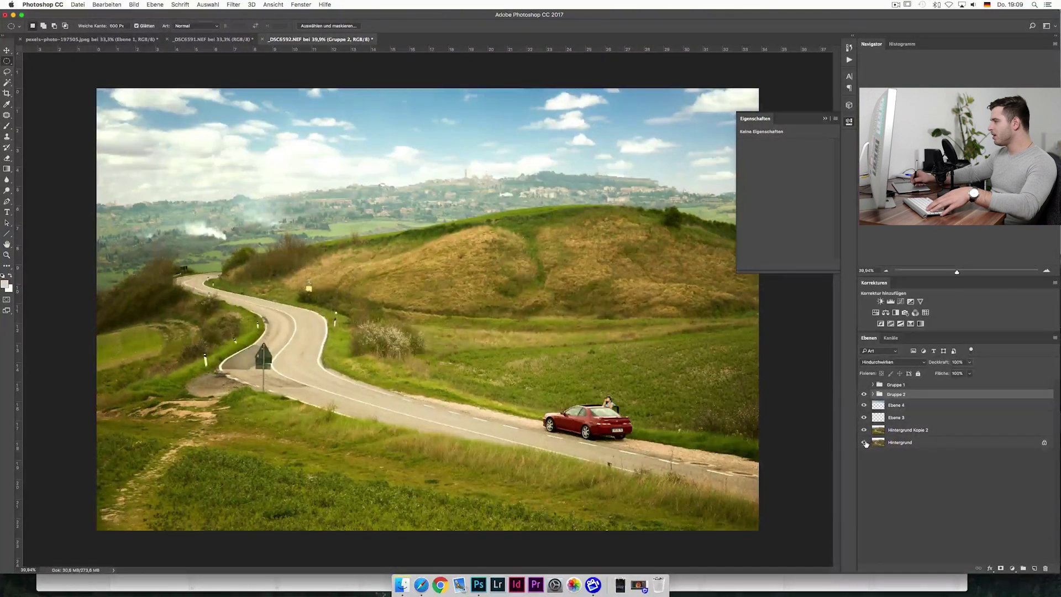
left_click(865, 442, "alt")
left_click(865, 442, "alt")
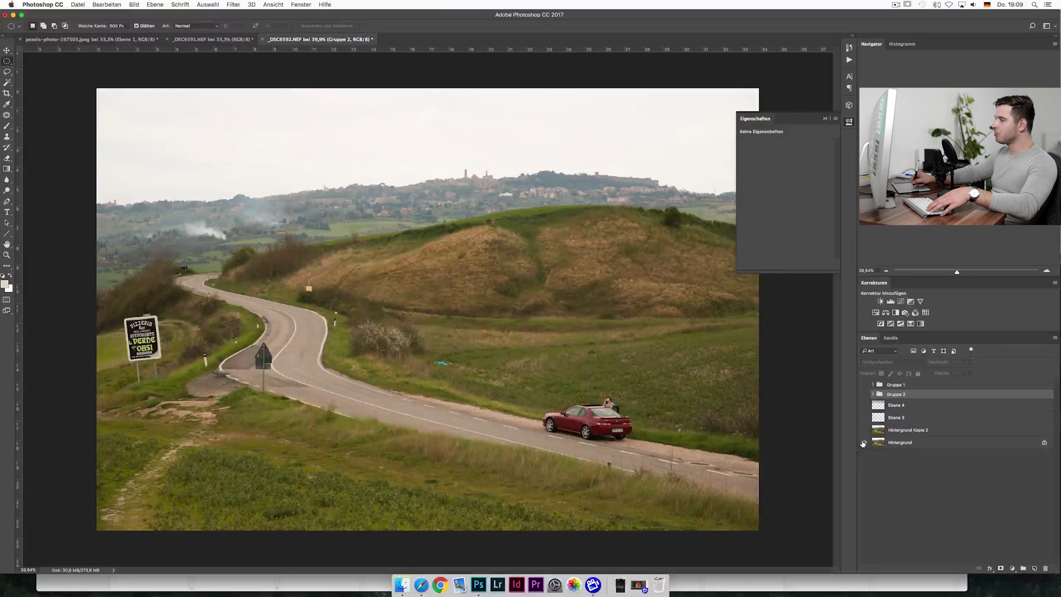
left_click(864, 443, "alt")
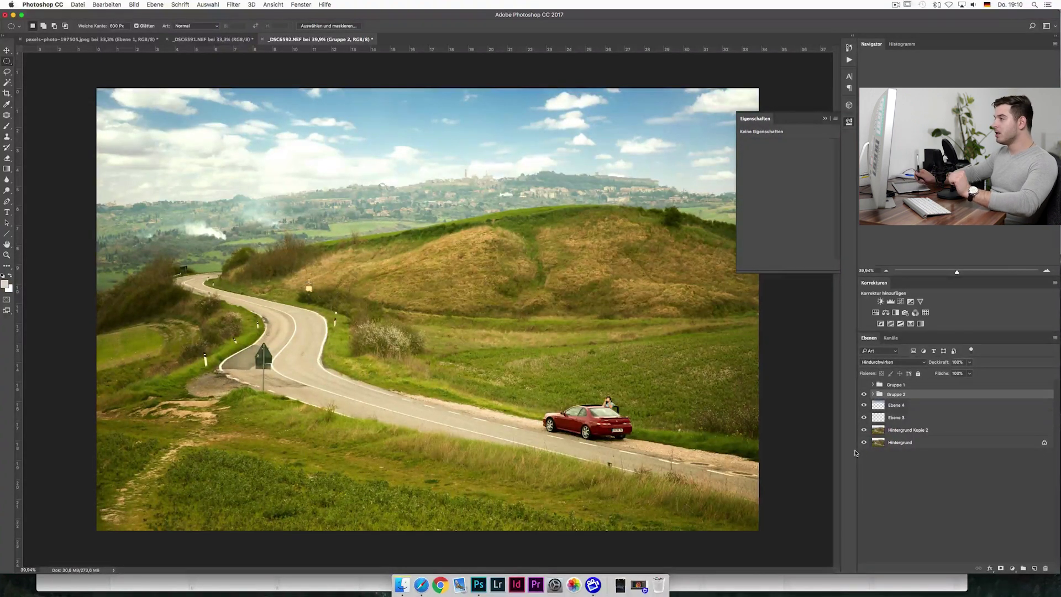
left_click(221, 39)
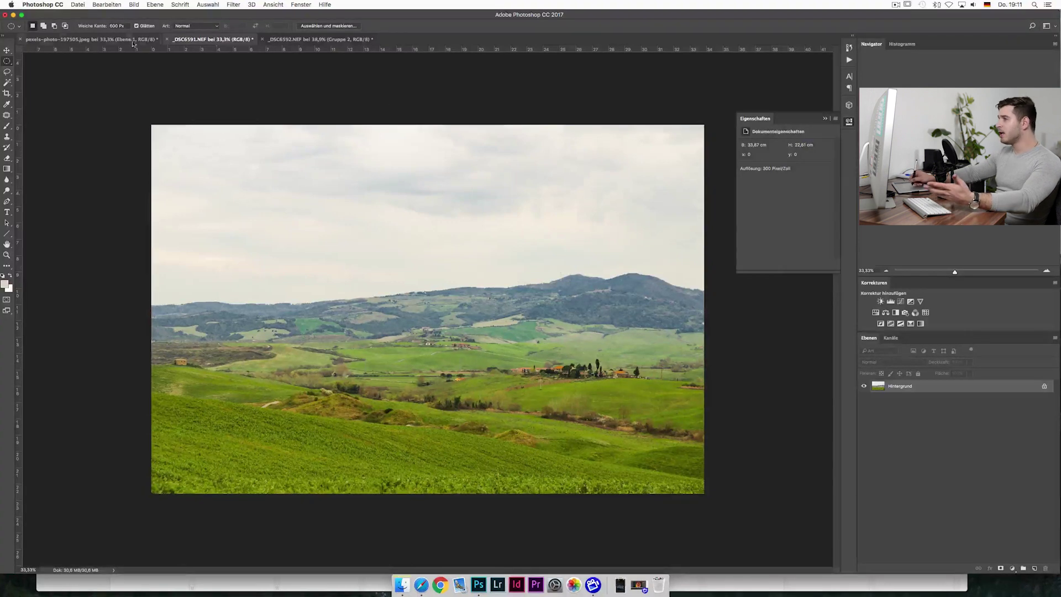
Step: Move the sky layer from the pexels photo into _DSC6591.NEF and align it to the canvas top
left_click(93, 41)
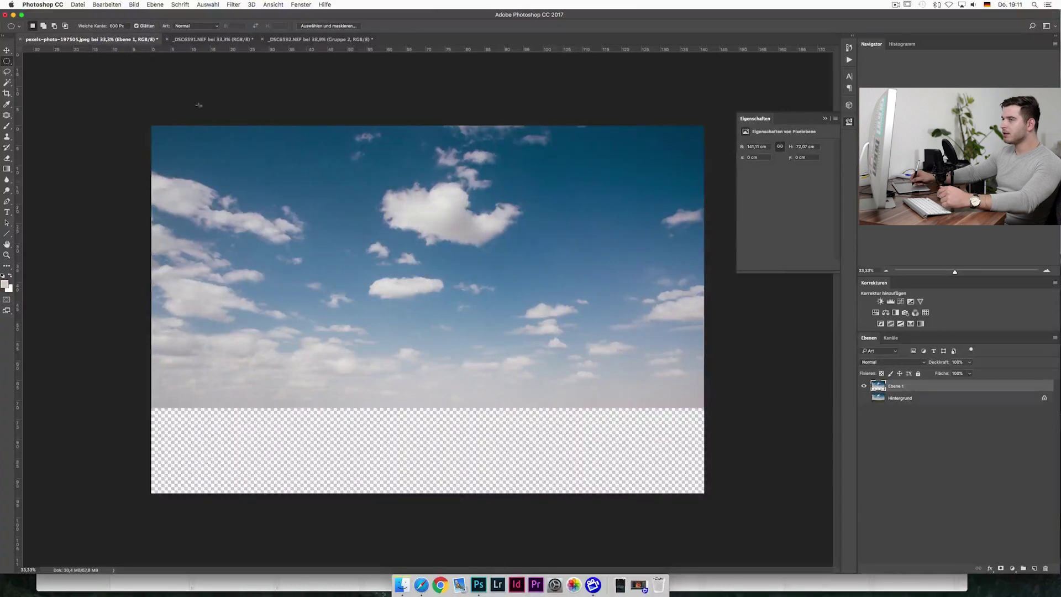
left_click(10, 50)
left_click_drag(281, 165, 239, 82)
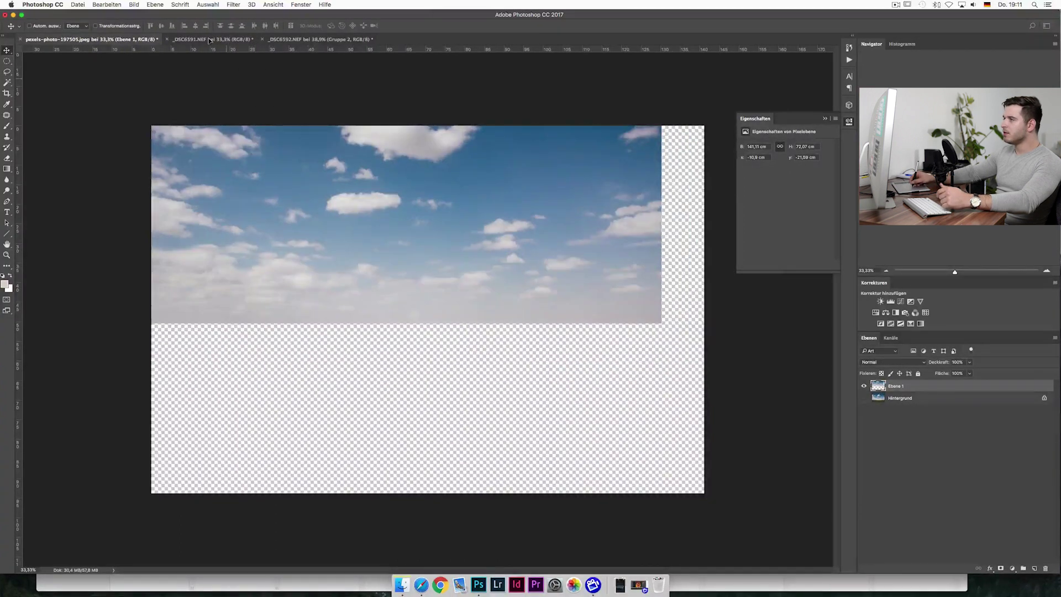
left_click_drag(210, 40, 340, 190)
left_click_drag(506, 275, 417, 213)
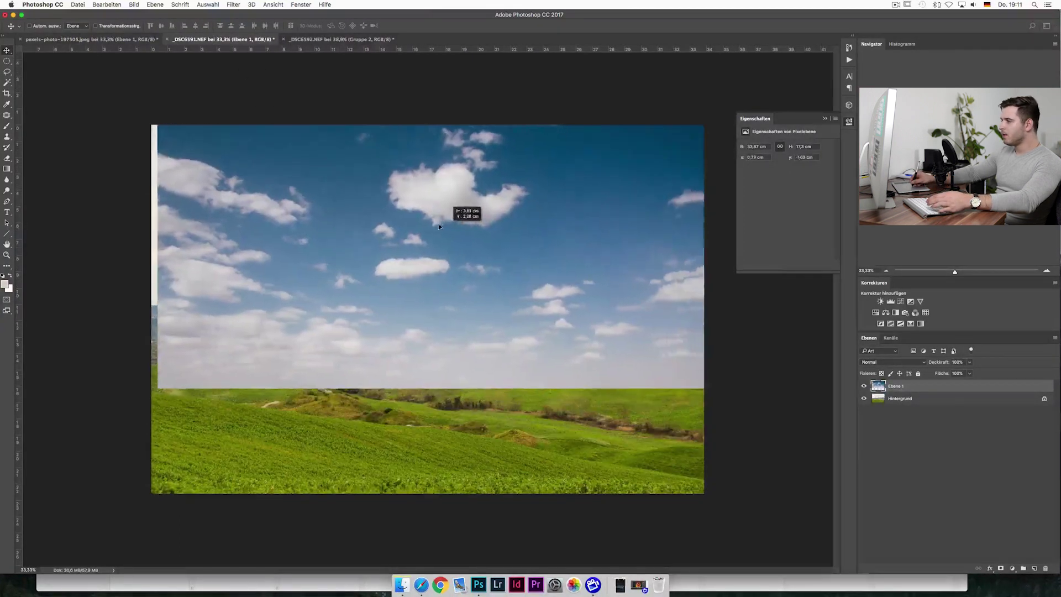
left_click_drag(929, 361, 926, 360)
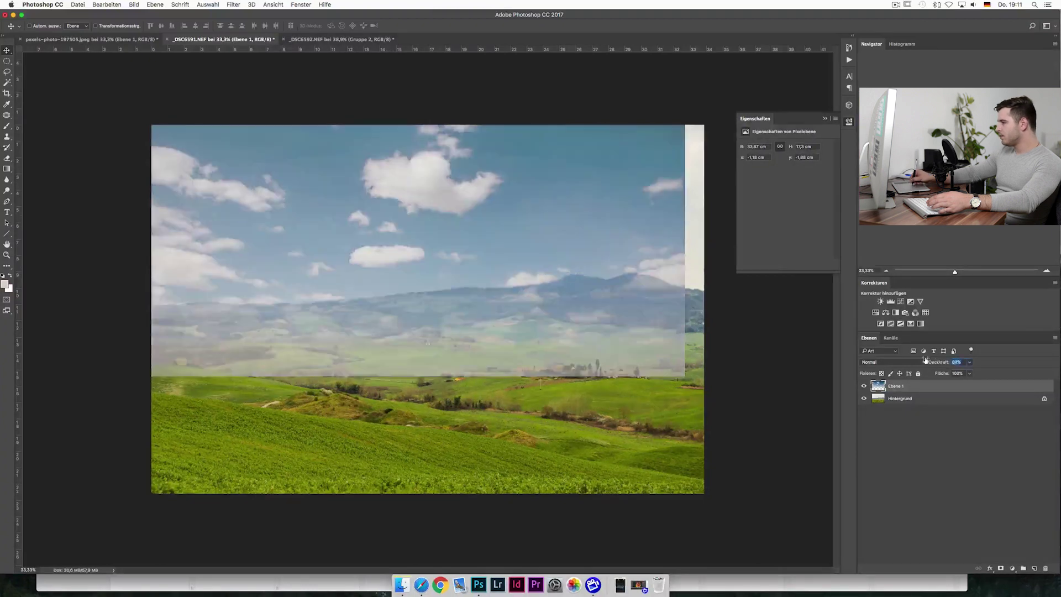
left_click_drag(503, 309, 519, 252)
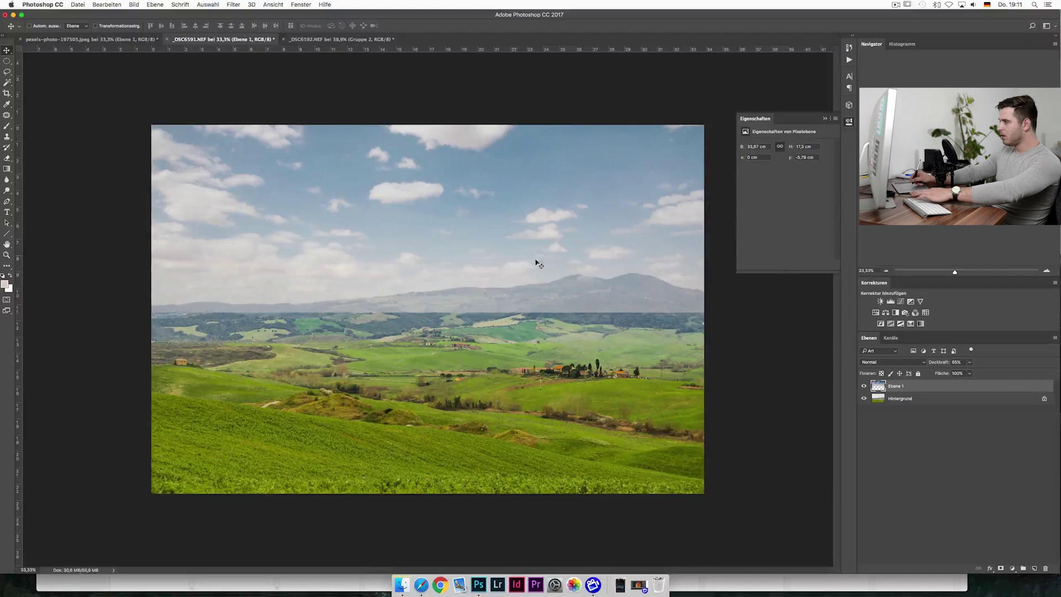
Step: Set the sky layer to 100% opacity and Abdunkeln blend mode, then toggle it to compare
left_click(880, 361)
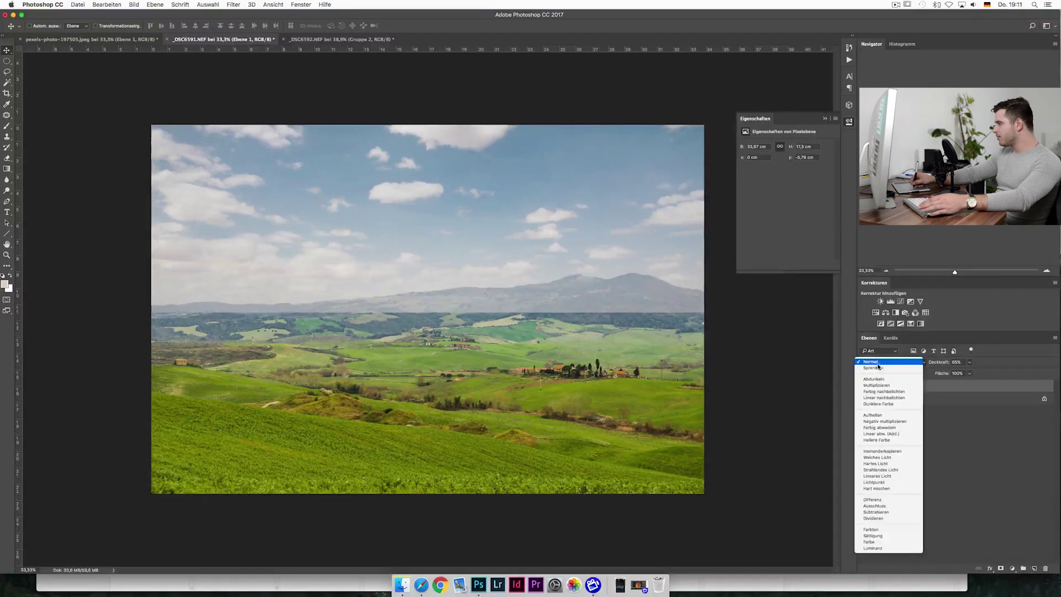
left_click(916, 364)
key("0")
left_click(890, 362)
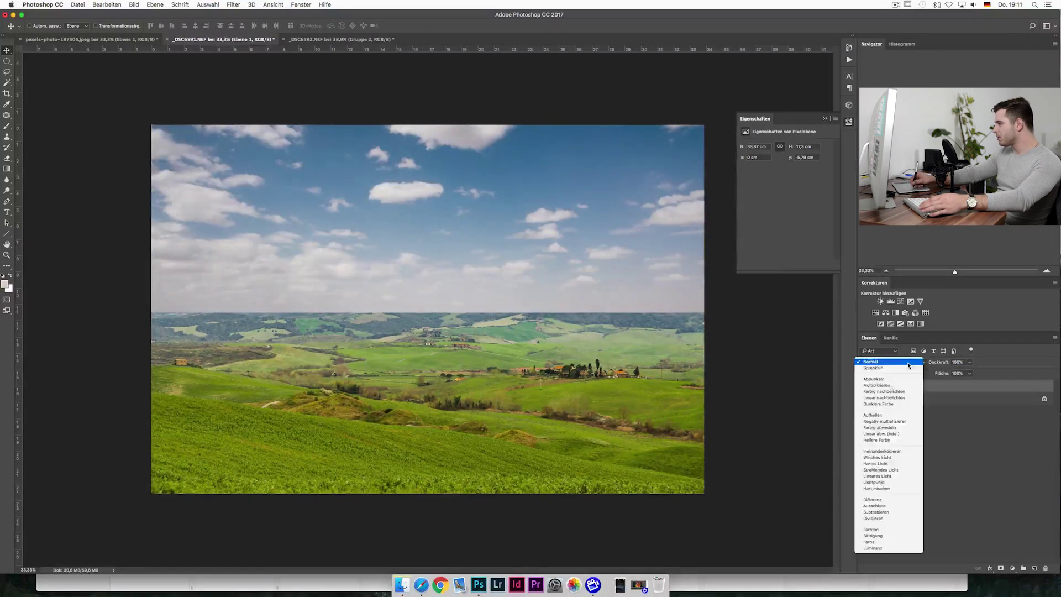
left_click(902, 379)
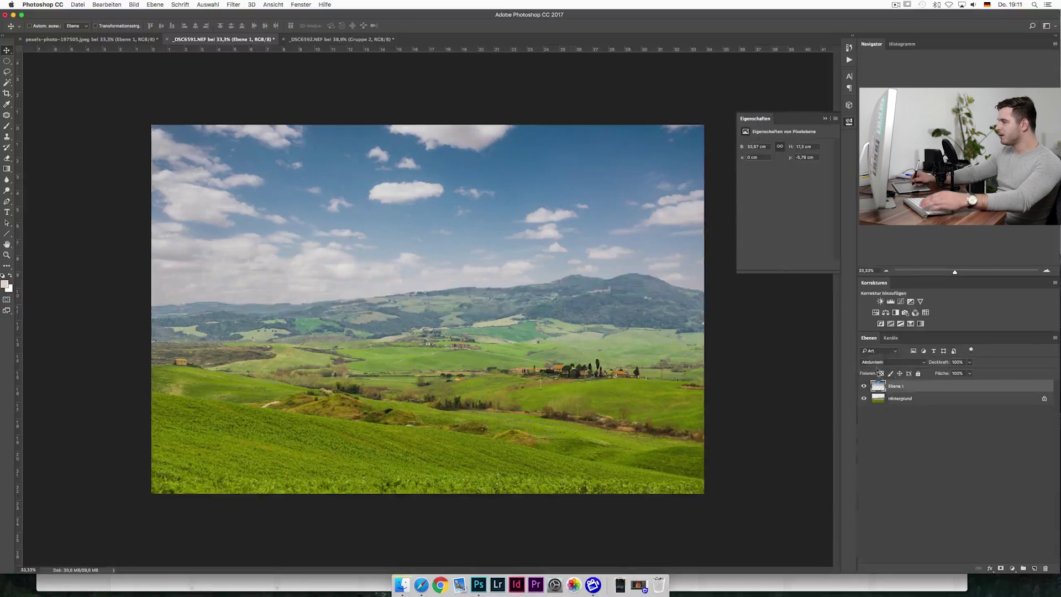
left_click(864, 386)
left_click(865, 386)
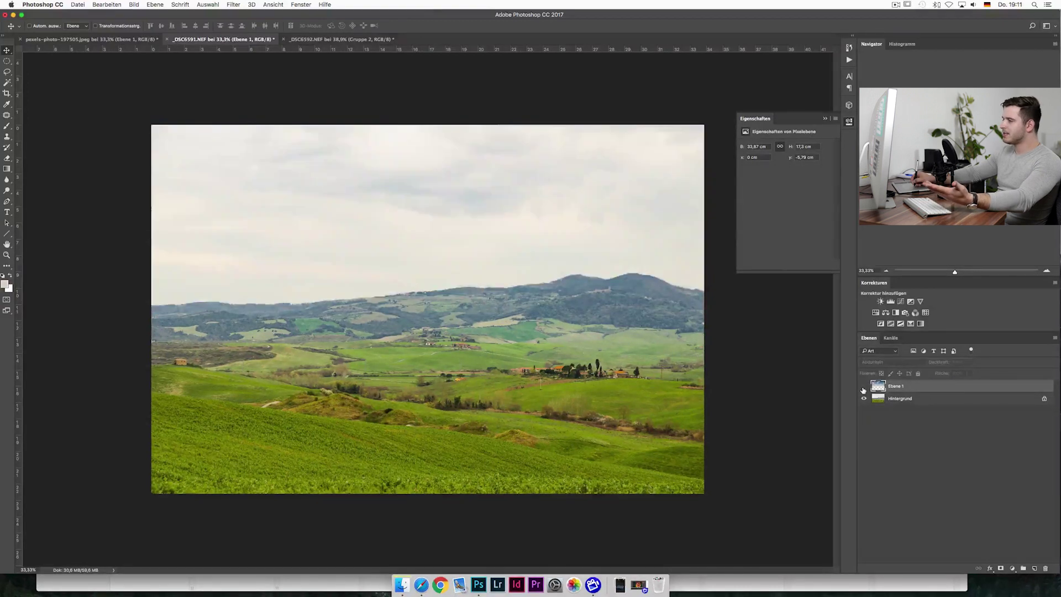